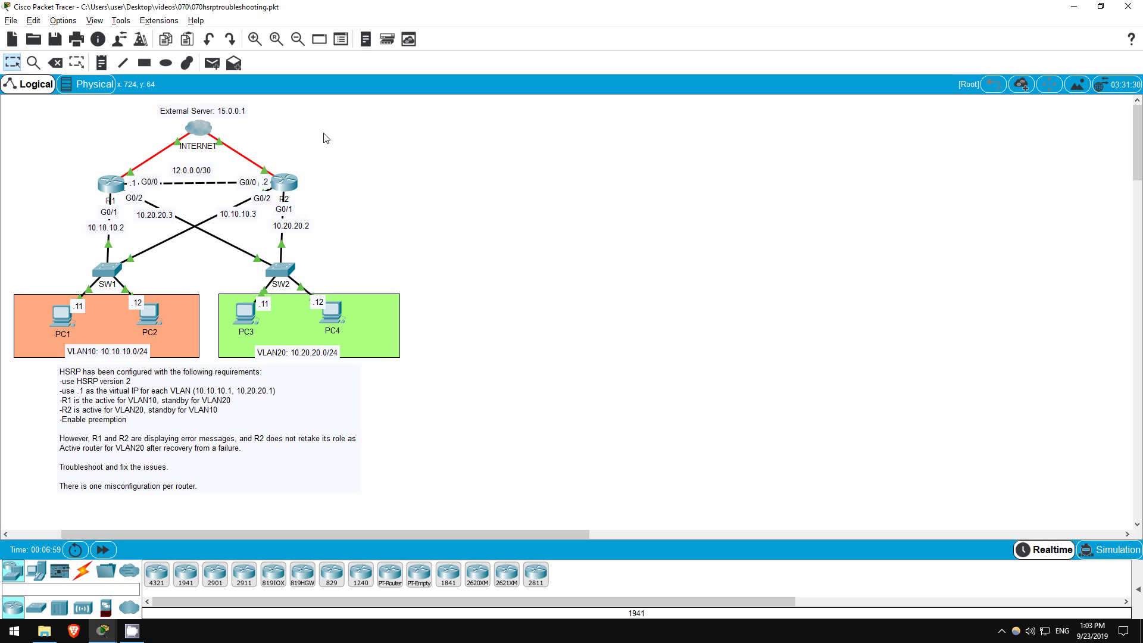
Open R1's CLI and review the duplicate address 10.10.10.1 errors on GigabitEthernet0/1
{"action": "left_click", "coordinate": [110, 186]}
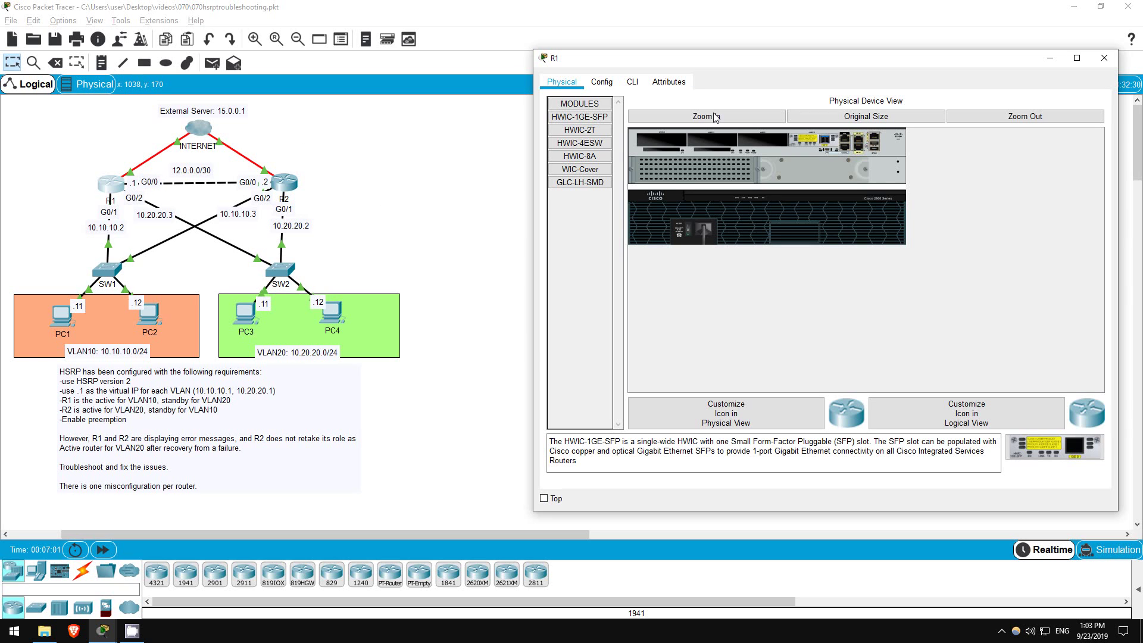
{"action": "left_click", "coordinate": [632, 82]}
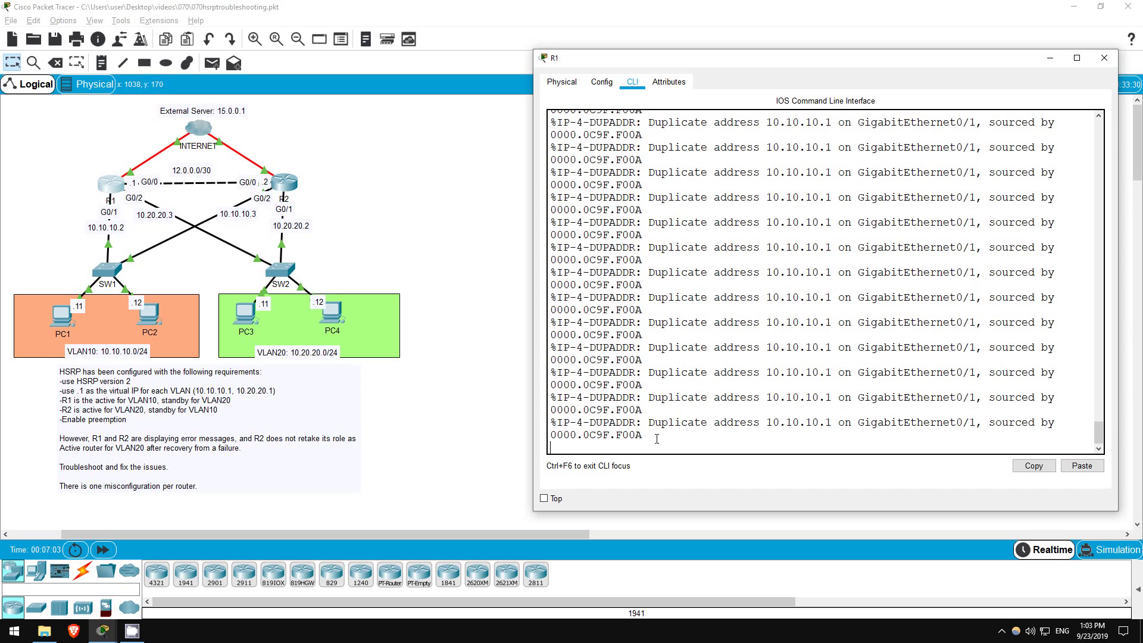
{"action": "left_click_drag", "start_coordinate": [657, 438], "coordinate": [550, 135]}
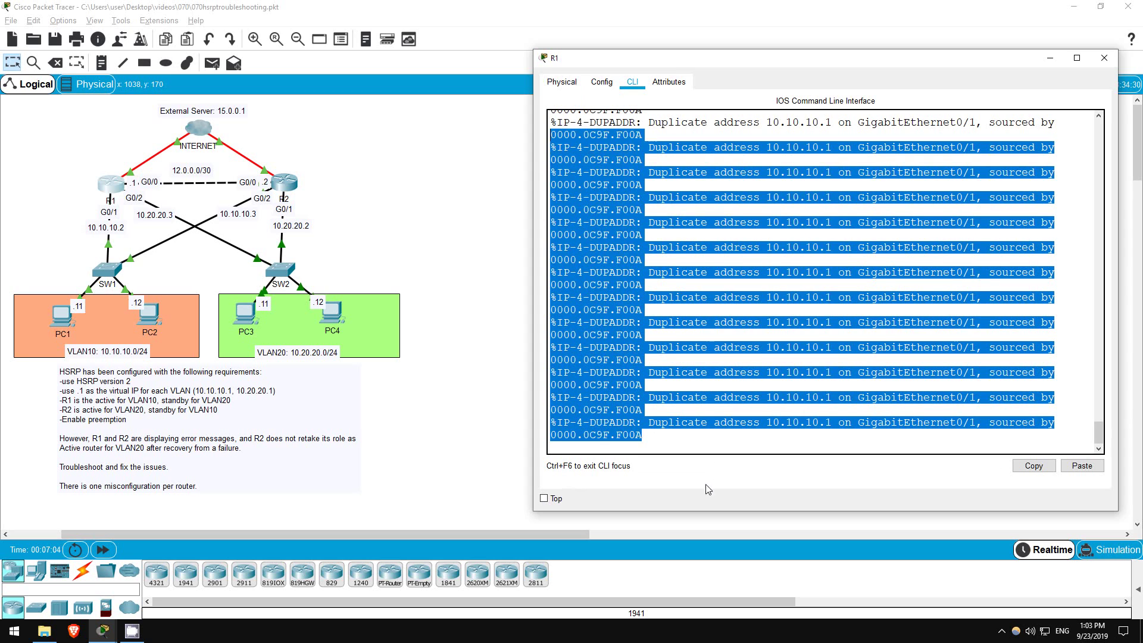
{"action": "left_click", "coordinate": [703, 451]}
{"action": "key", "text": "Return"}
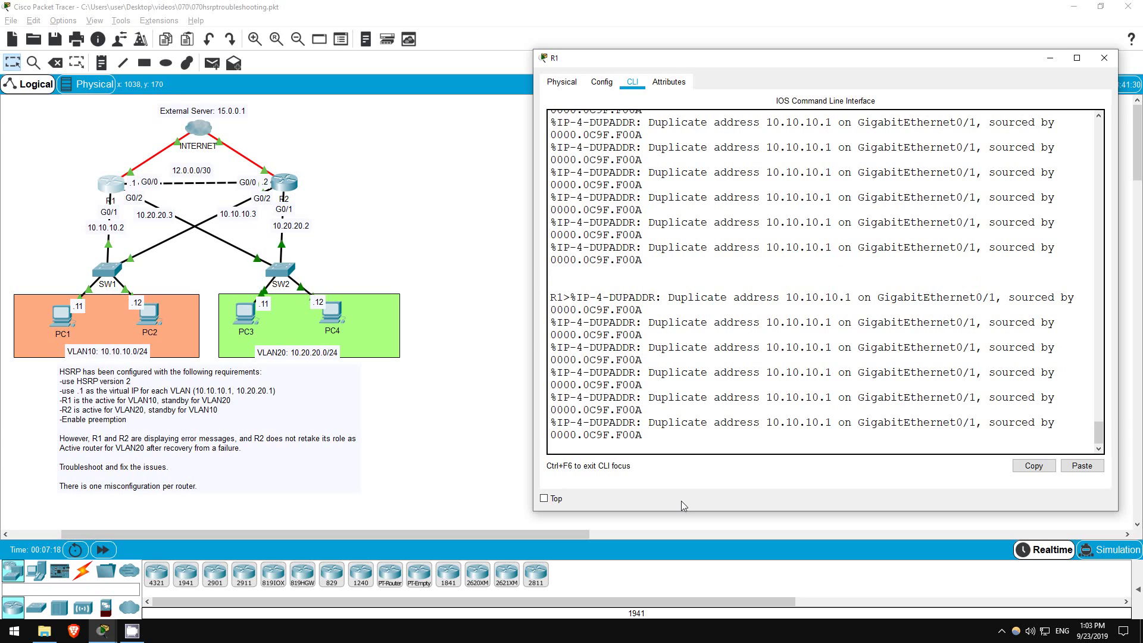
{"action": "left_click_drag", "start_coordinate": [643, 422], "coordinate": [838, 426]}
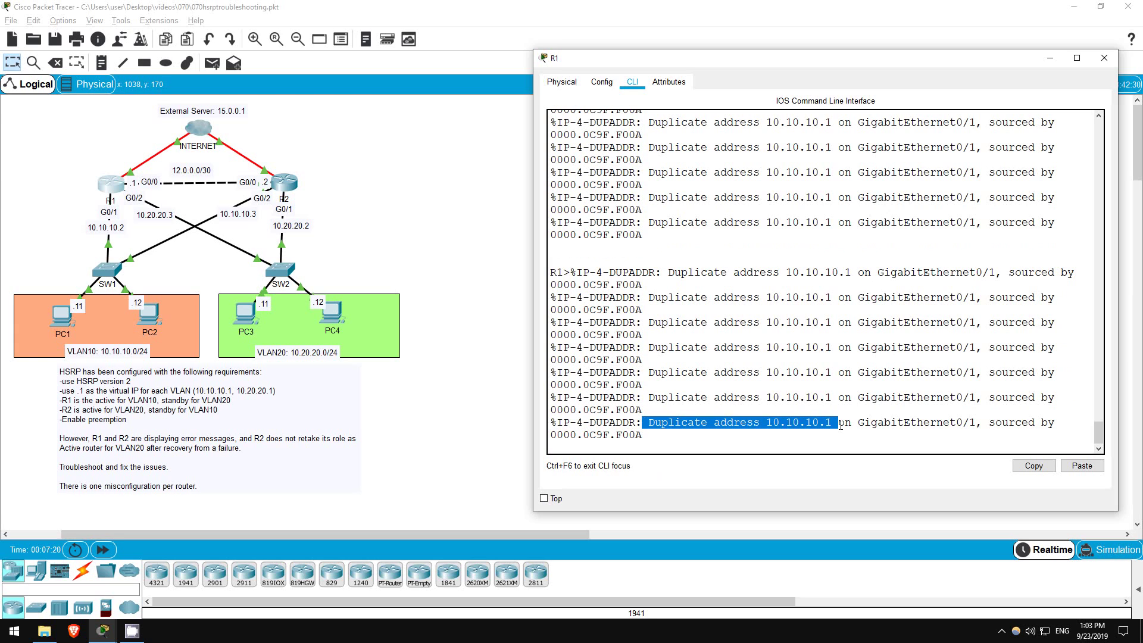
{"action": "left_click_drag", "start_coordinate": [680, 424], "coordinate": [859, 424]}
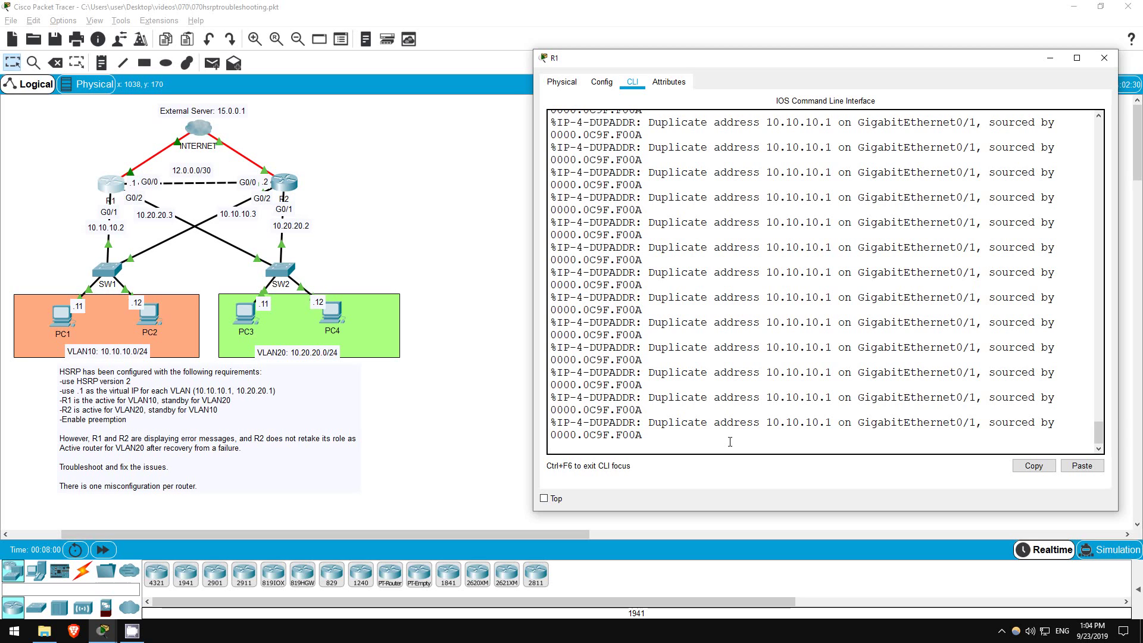
Enter privileged mode on R1 and stop console log messages with terminal no monitor
{"action": "key", "text": "Return"}
{"action": "key", "text": "Return"}
{"action": "type", "text": "en"}
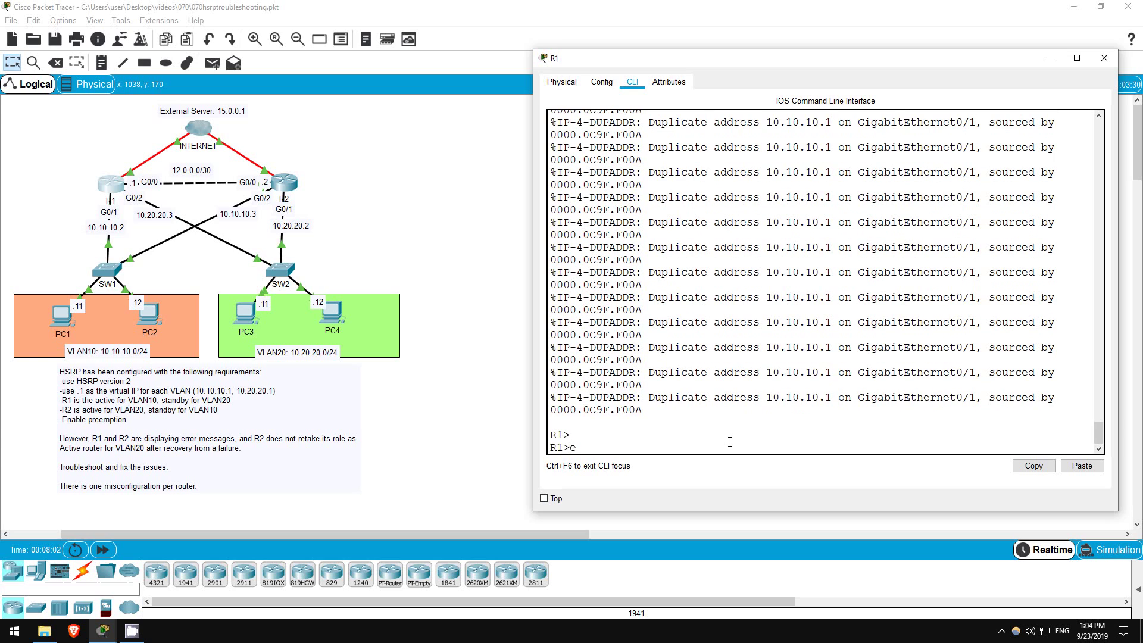
{"action": "key", "text": "Return"}
{"action": "type", "text": "ter"}
{"action": "key", "text": "Tab"}
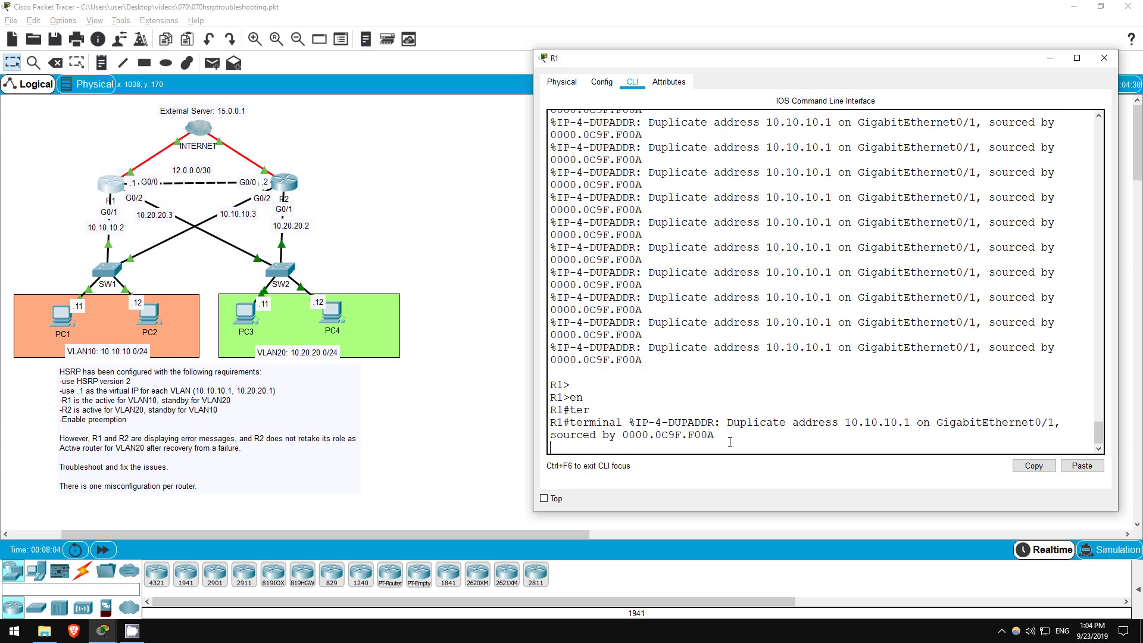
{"action": "type", "text": "no monitor"}
{"action": "key", "text": "Tab"}
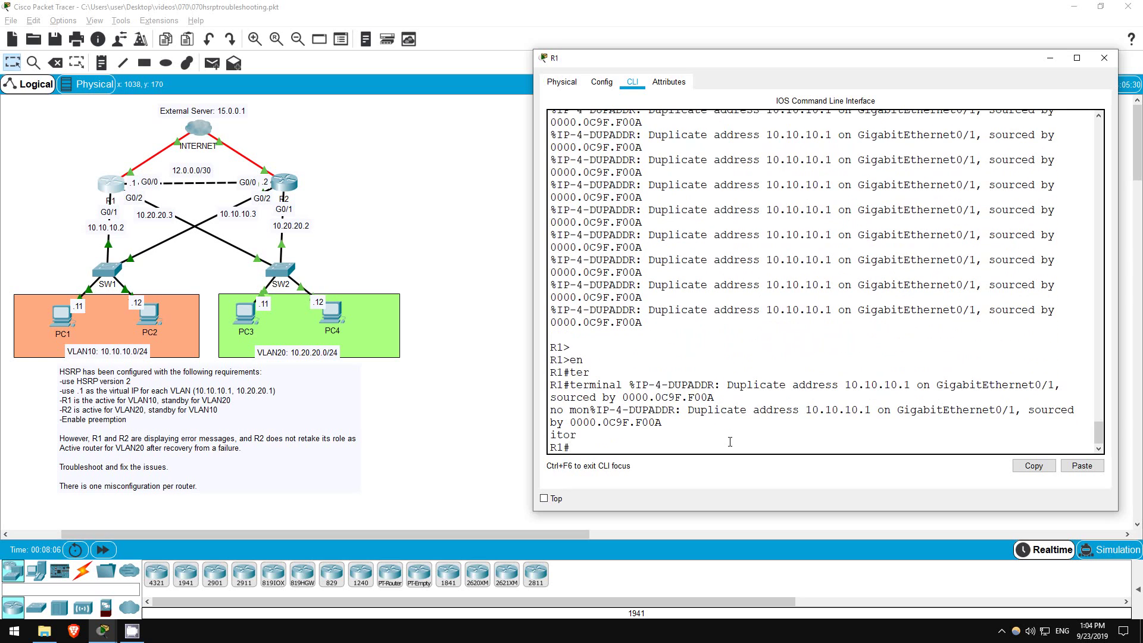
{"action": "key", "text": "Return"}
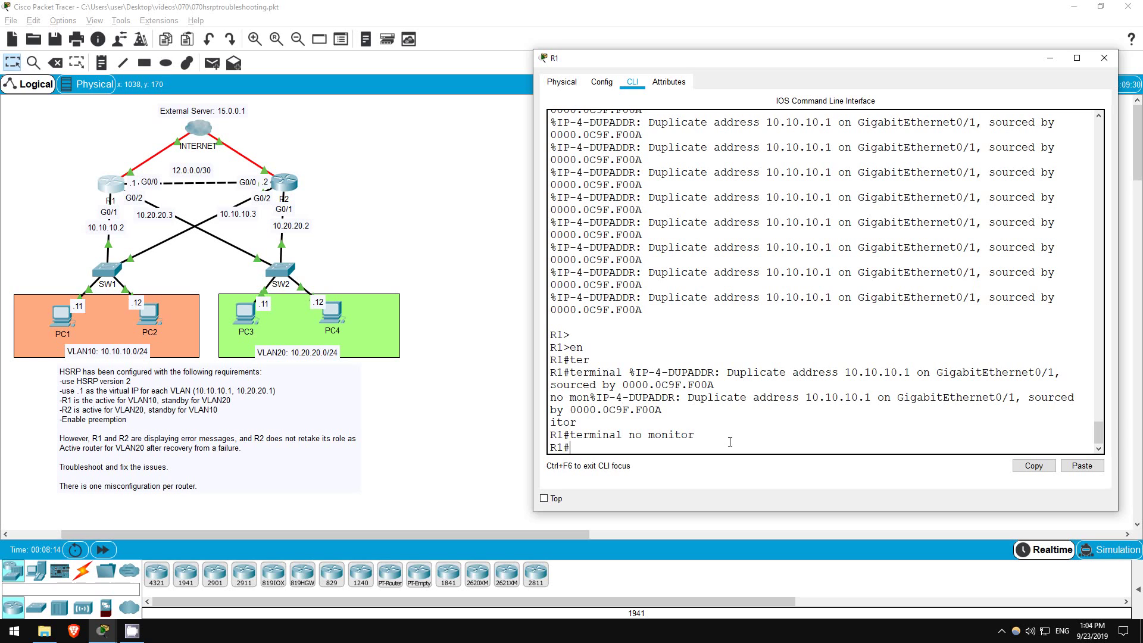
Show R1's G0/1 HSRP status: Active, virtual IP 10.10.10.1, priority 110
{"action": "key", "text": "Return"}
{"action": "key", "text": "Return"}
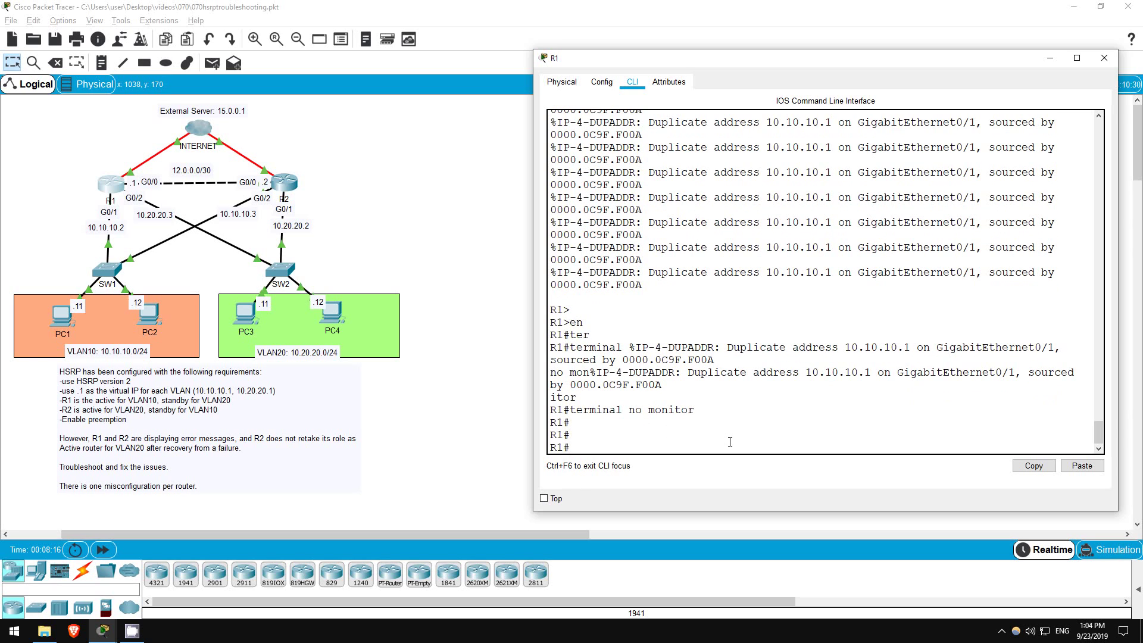
{"action": "type", "text": "sh"}
{"action": "key", "text": "Tab"}
{"action": "type", "text": "stan"}
{"action": "key", "text": "Tab"}
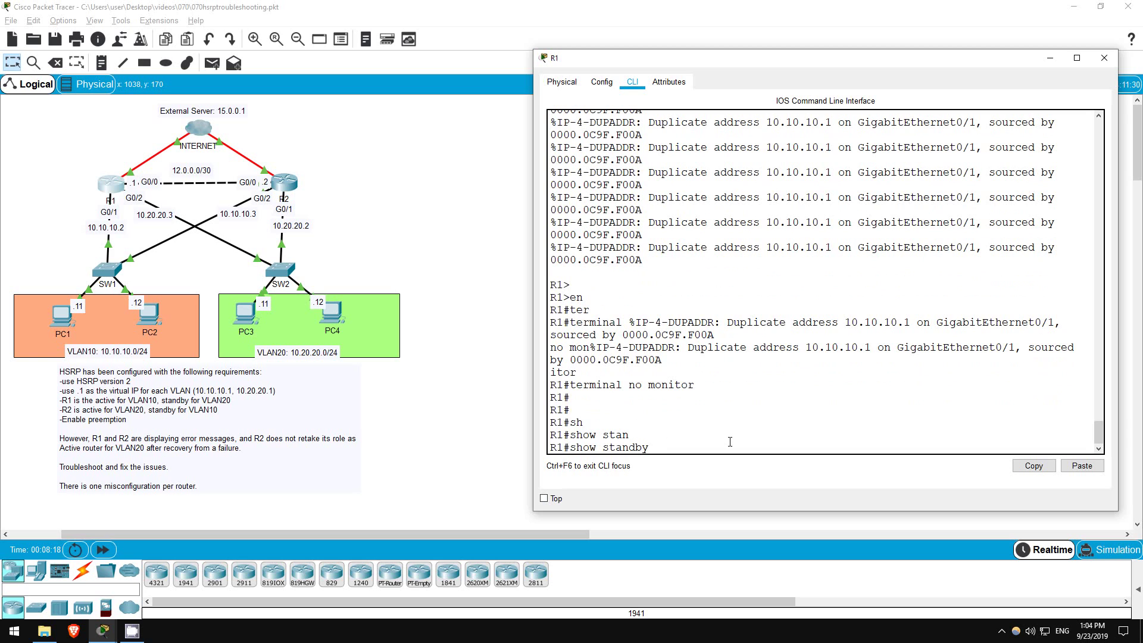
{"action": "type", "text": "?"}
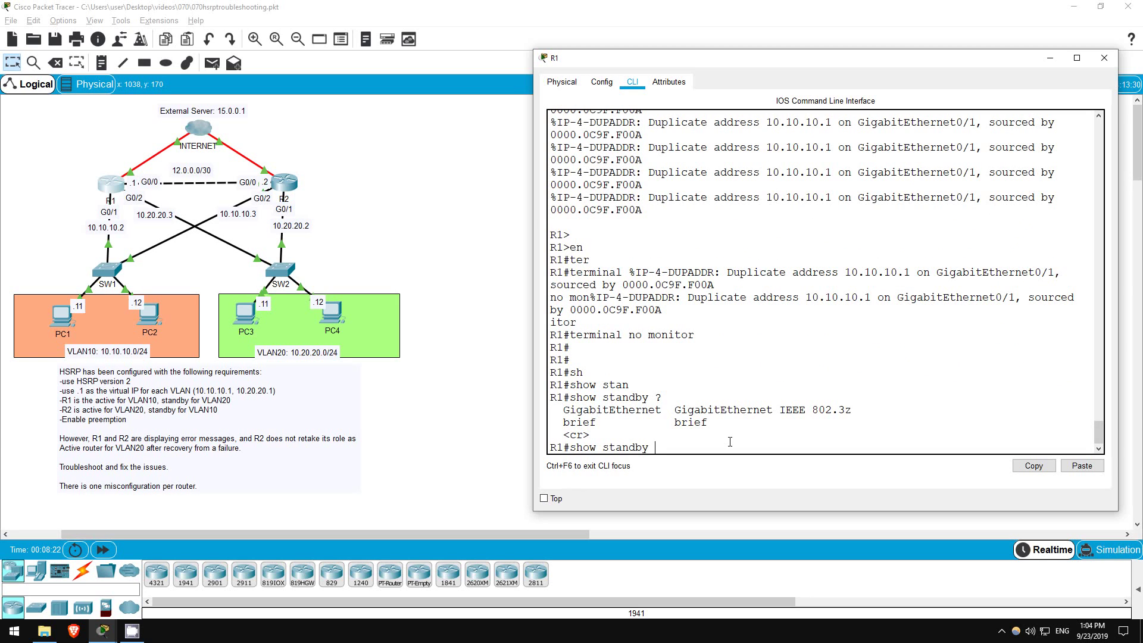
{"action": "type", "text": "g0/1"}
{"action": "key", "text": "Return"}
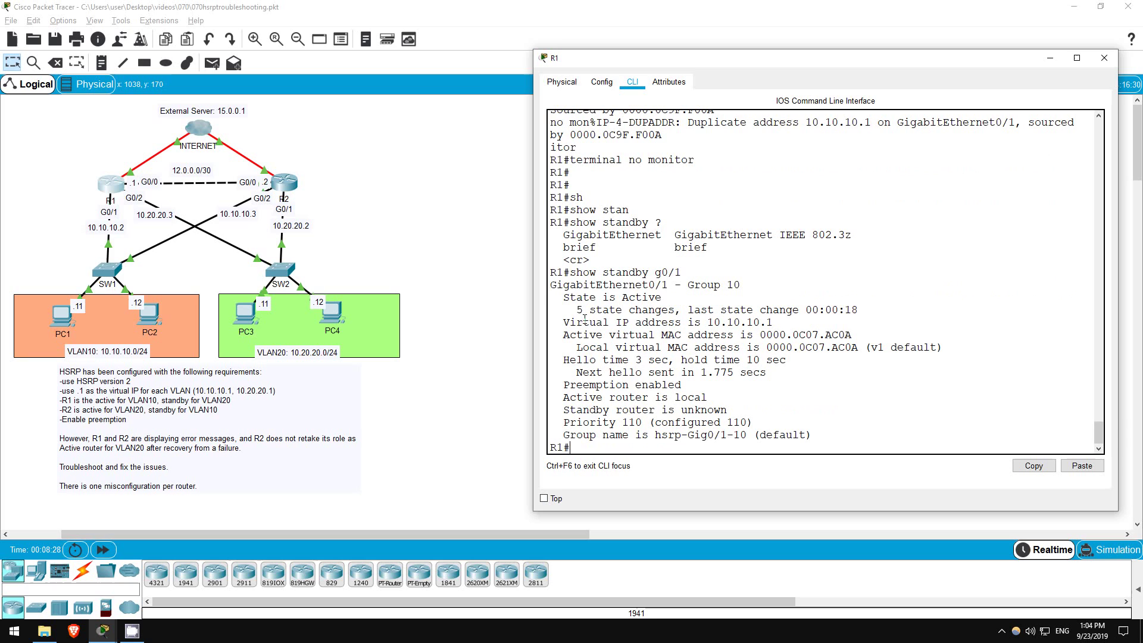
{"action": "left_click_drag", "start_coordinate": [563, 297], "coordinate": [660, 297]}
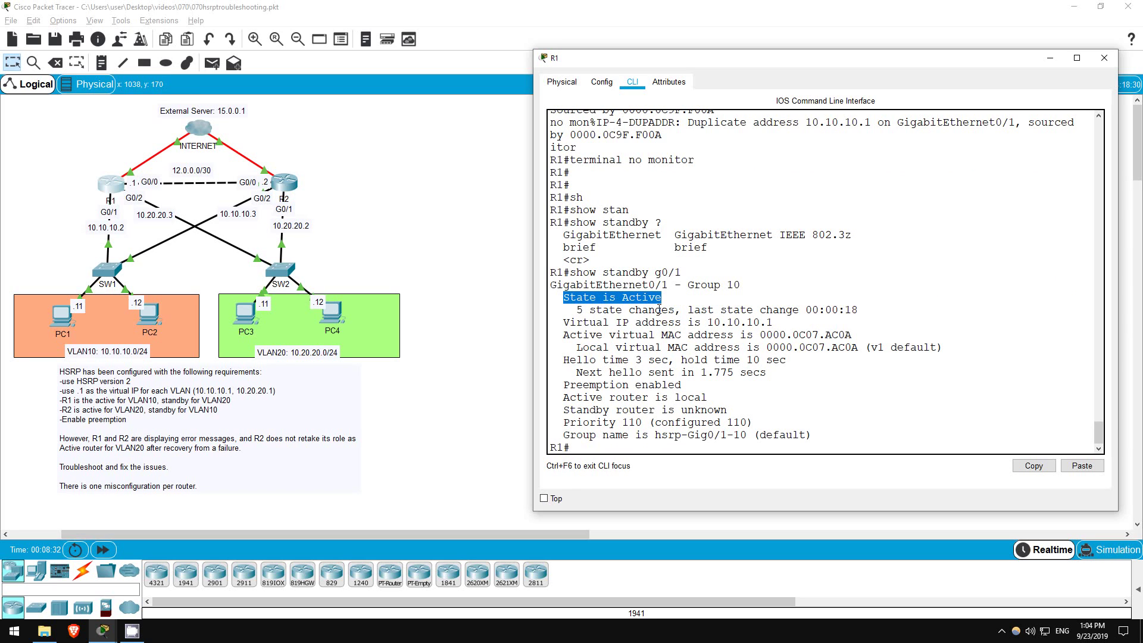
{"action": "left_click", "coordinate": [676, 311]}
{"action": "left_click_drag", "start_coordinate": [708, 322], "coordinate": [773, 322]}
{"action": "left_click", "coordinate": [686, 384]}
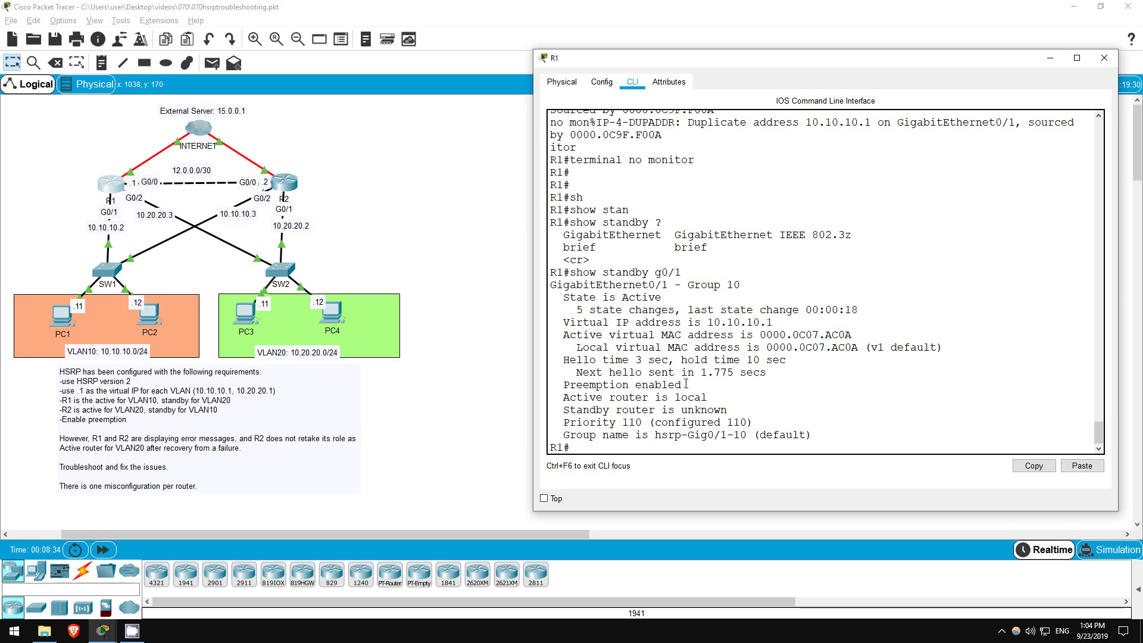
{"action": "left_click_drag", "start_coordinate": [558, 422], "coordinate": [638, 432]}
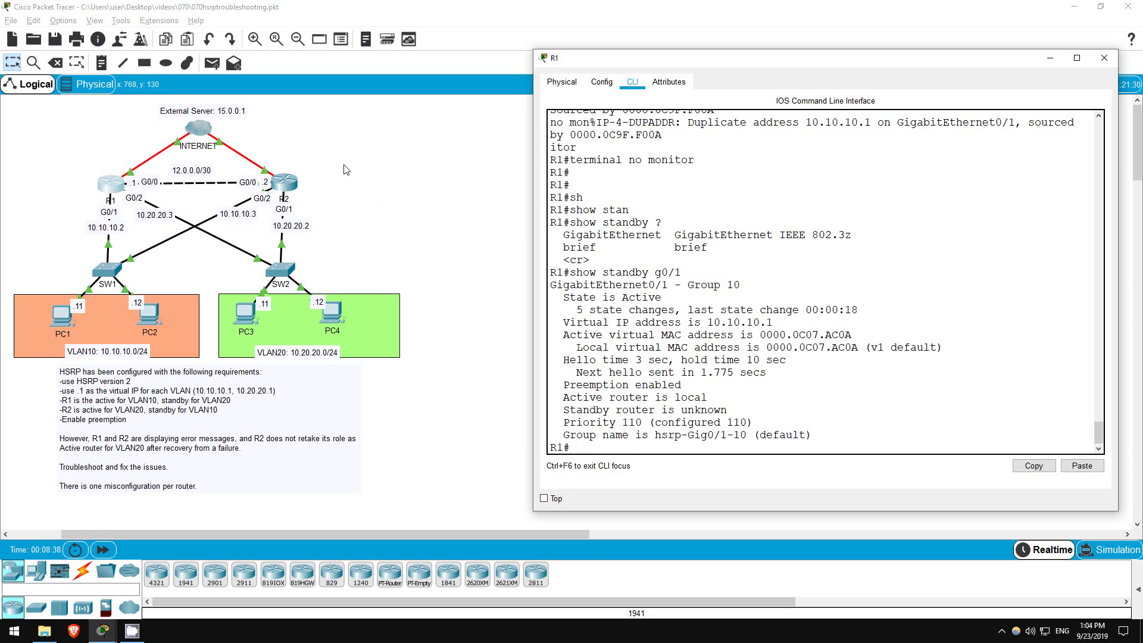
{"action": "left_click", "coordinate": [294, 184]}
Enter privileged mode on R2 and stop its console log messages with terminal no monitor
{"action": "left_click", "coordinate": [581, 82]}
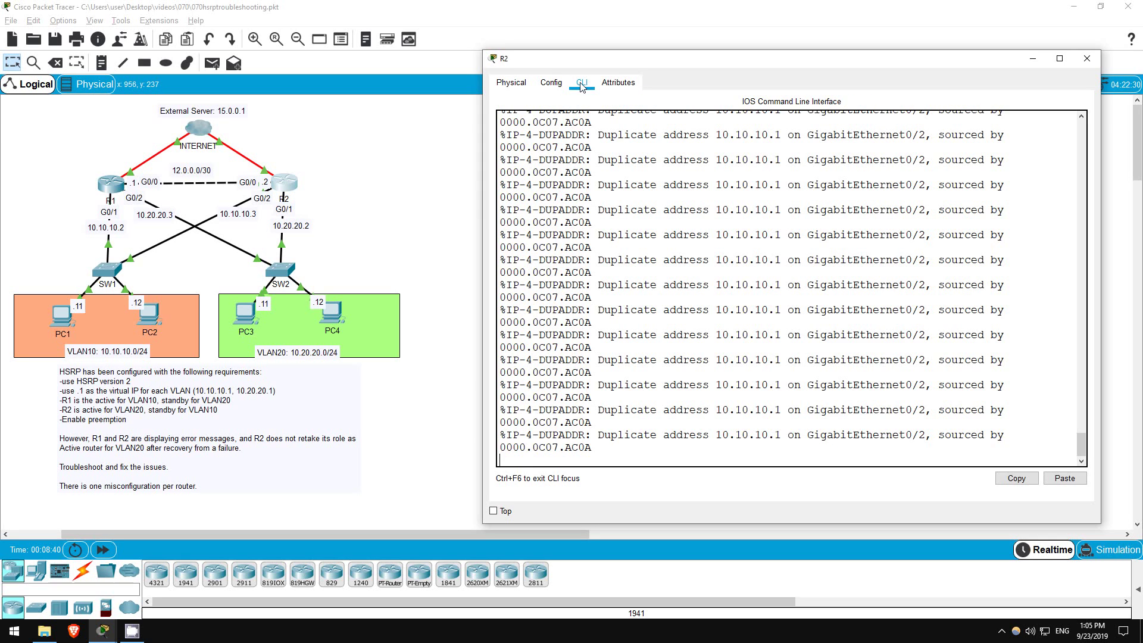
{"action": "key", "text": "Return"}
{"action": "type", "text": "en"}
{"action": "key", "text": "Return"}
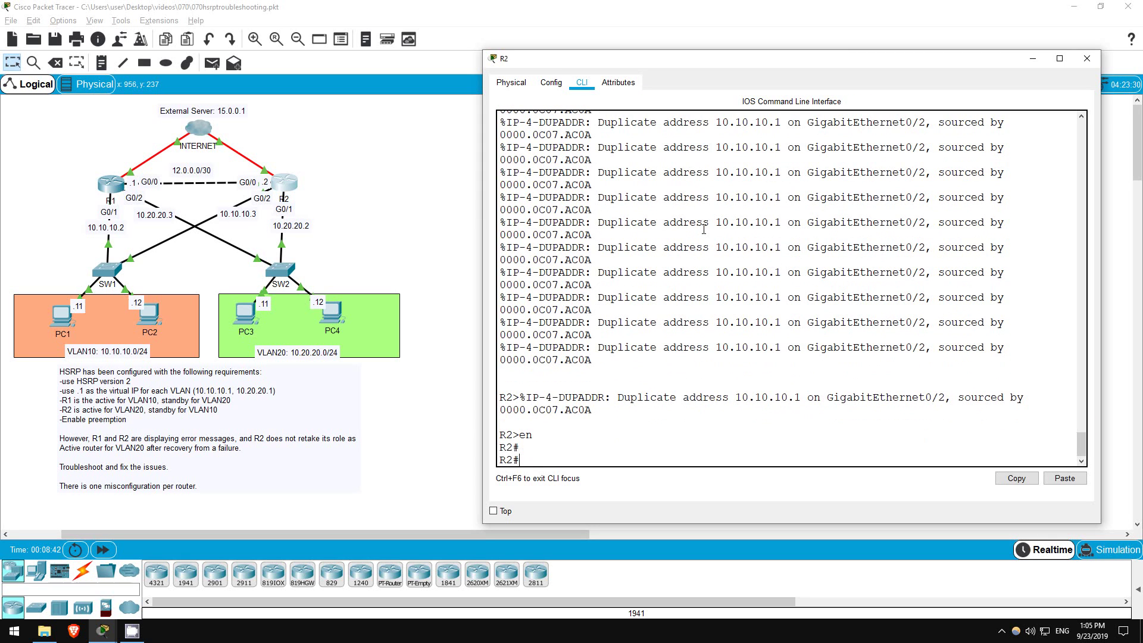
{"action": "type", "text": "ter"}
{"action": "key", "text": "Tab"}
{"action": "type", "text": "no mon"}
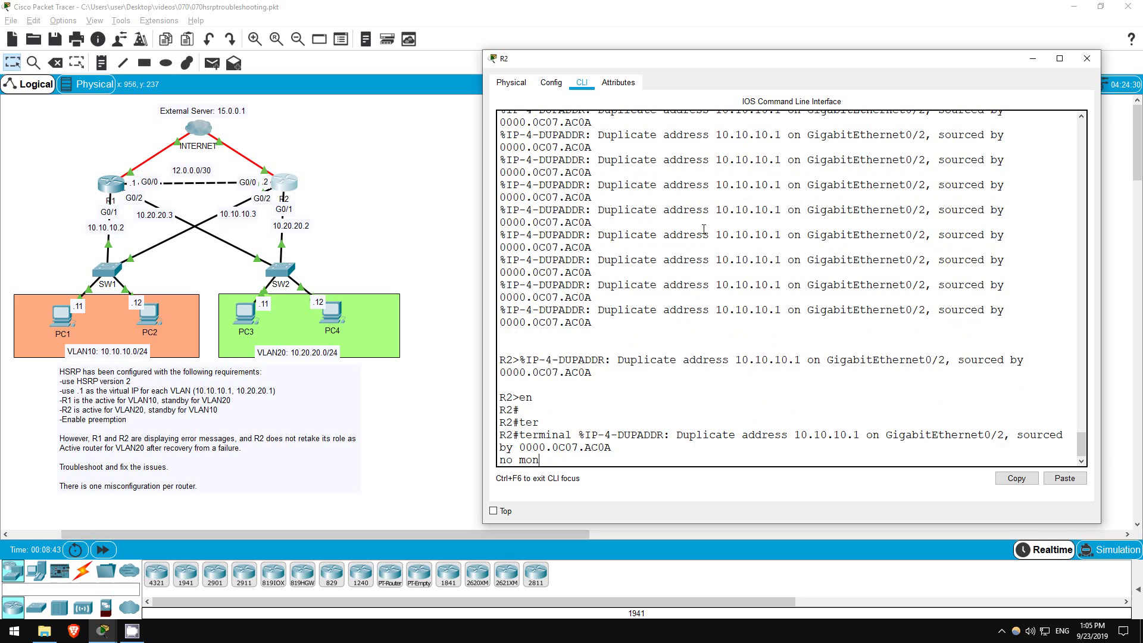
{"action": "key", "text": "Tab"}
{"action": "key", "text": "Return"}
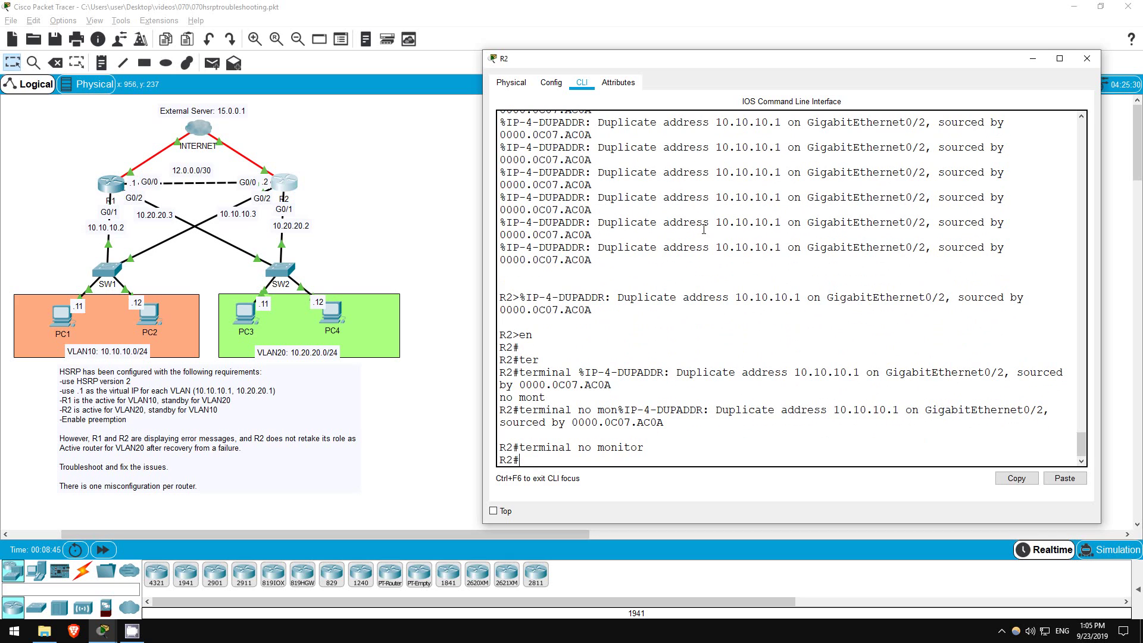
Run 'sh standby g0/2' on R2, showing Group 10 Active, and bring up R1's console
{"action": "type", "text": "sh stan"}
{"action": "key", "text": "Tab"}
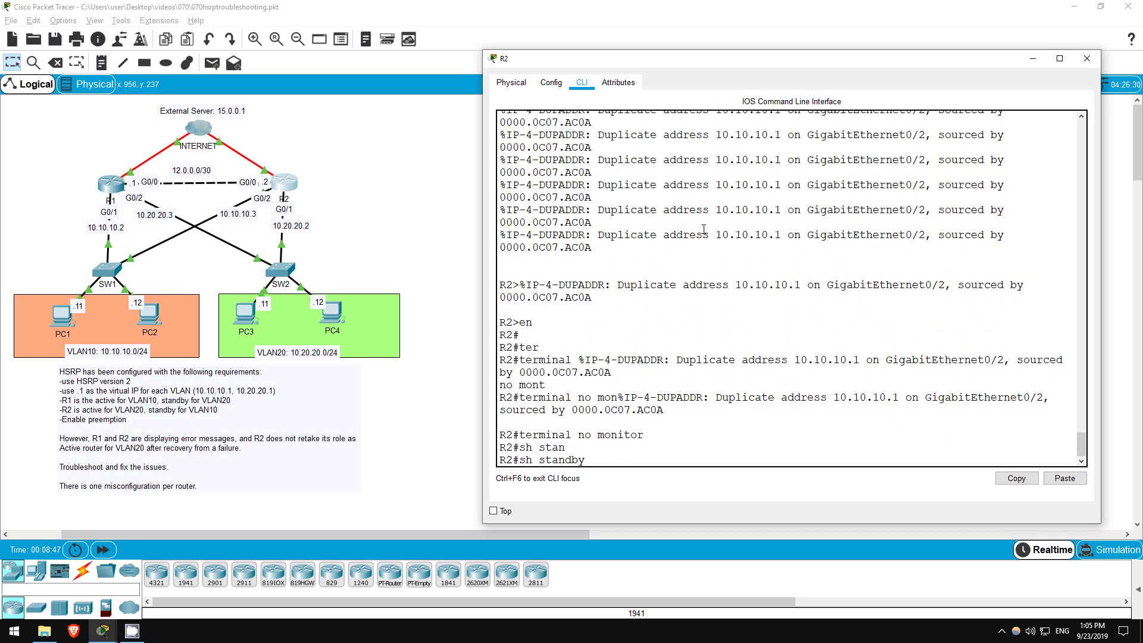
{"action": "type", "text": "g0/2"}
{"action": "key", "text": "Return"}
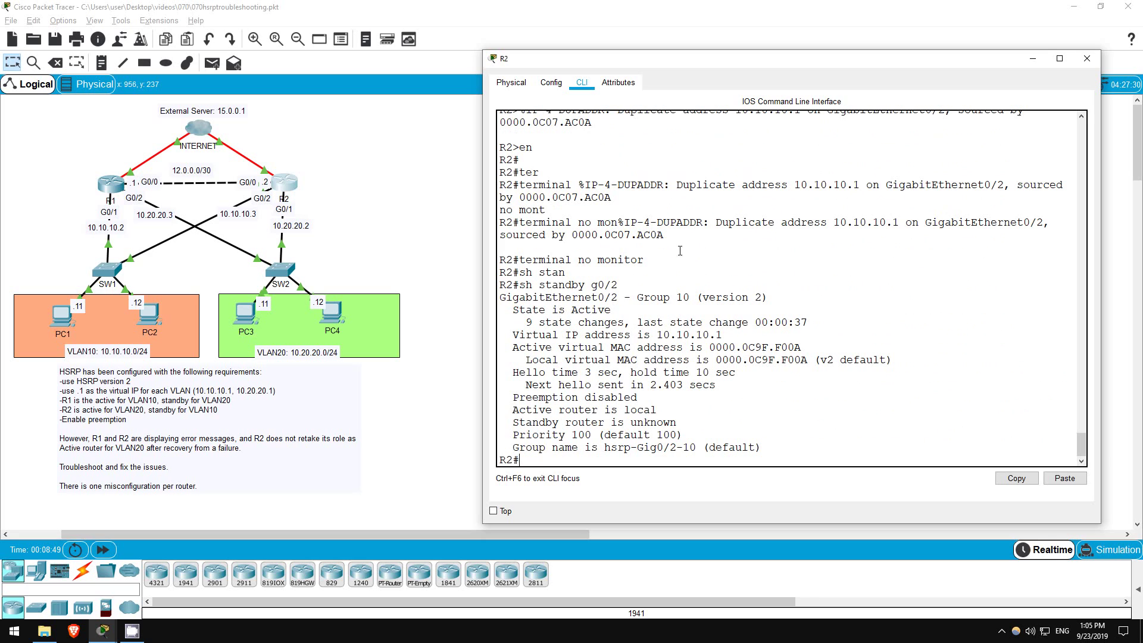
{"action": "left_click_drag", "start_coordinate": [512, 308], "coordinate": [613, 306]}
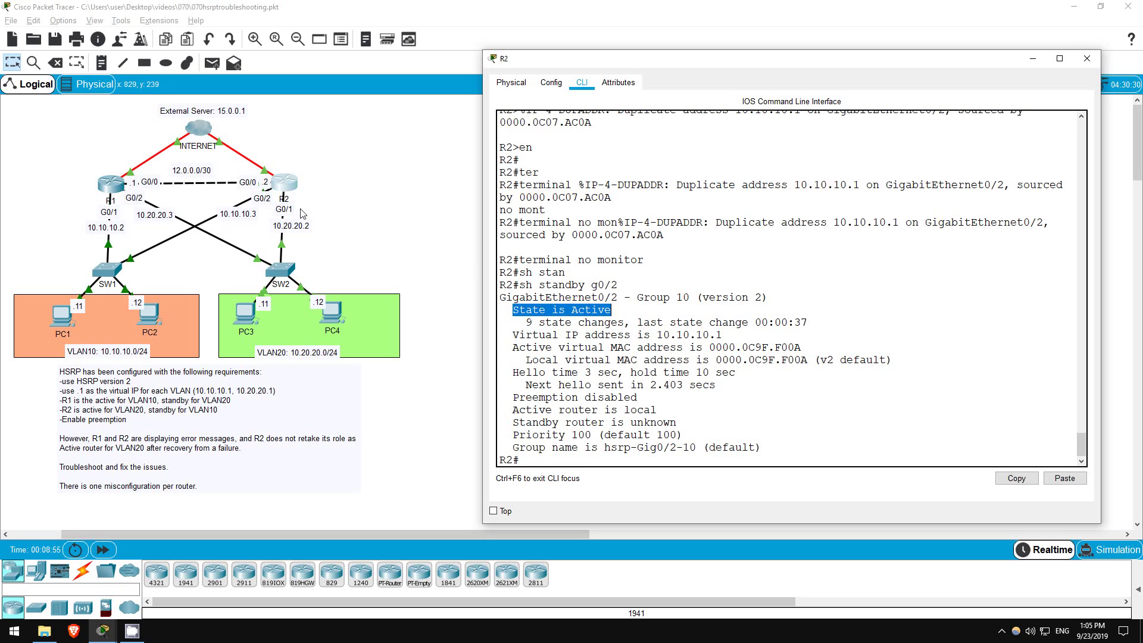
{"action": "left_click", "coordinate": [108, 186]}
{"action": "left_click_drag", "start_coordinate": [638, 59], "coordinate": [441, 64]}
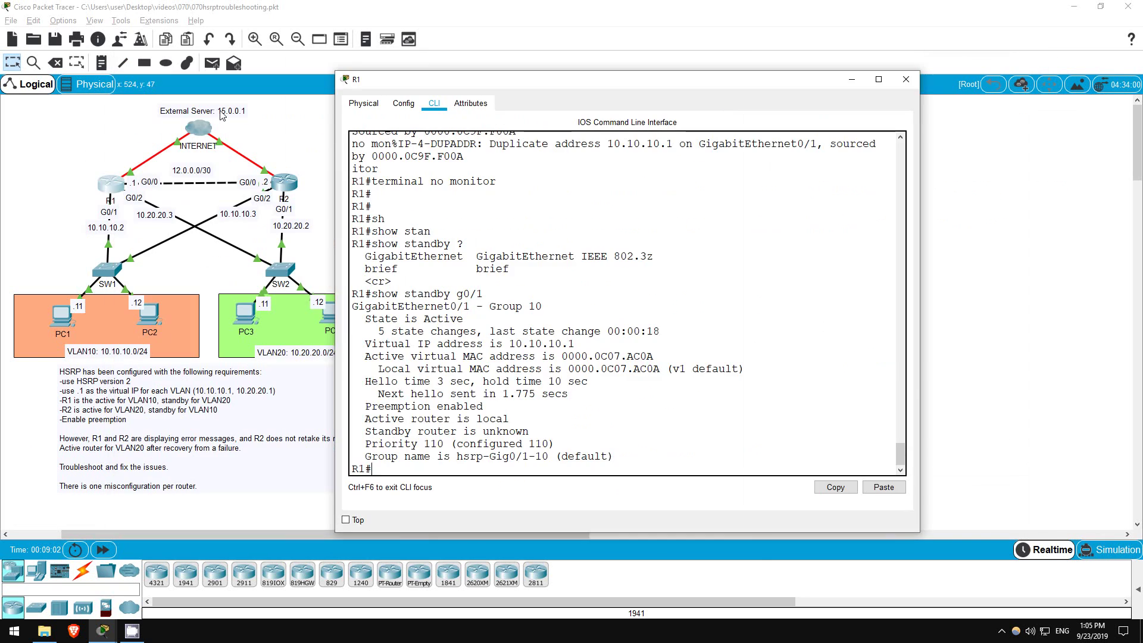
Place R2's console on the left and R1's on the right, noting R2 runs HSRP version 2
{"action": "left_click_drag", "start_coordinate": [396, 79], "coordinate": [537, 53]}
{"action": "key", "text": "alt+Tab"}
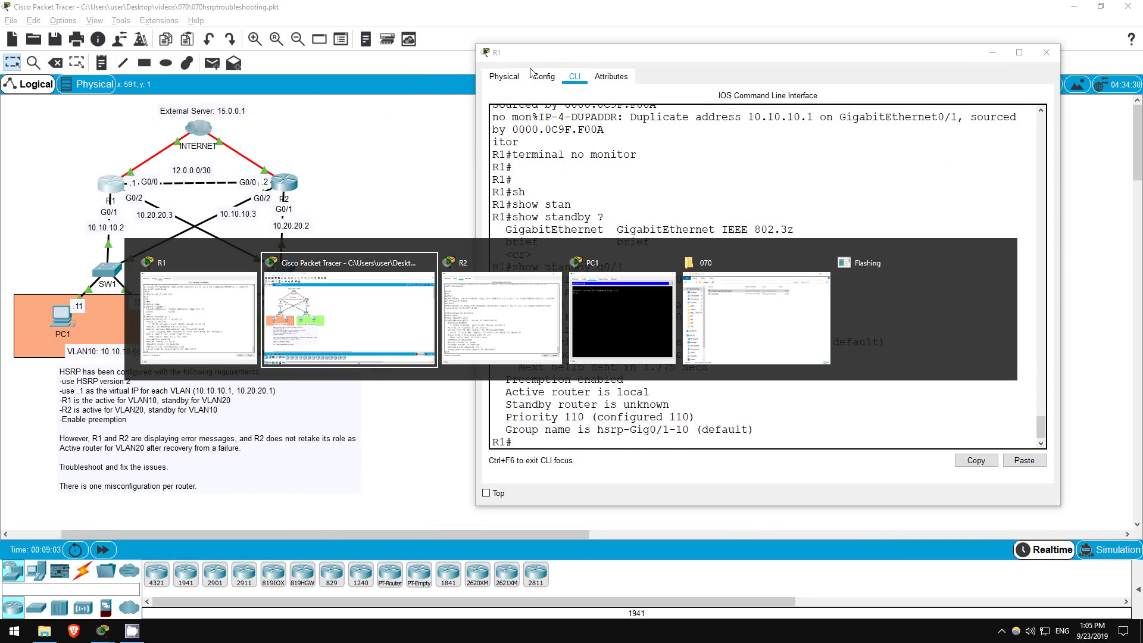
{"action": "key", "text": "Tab"}
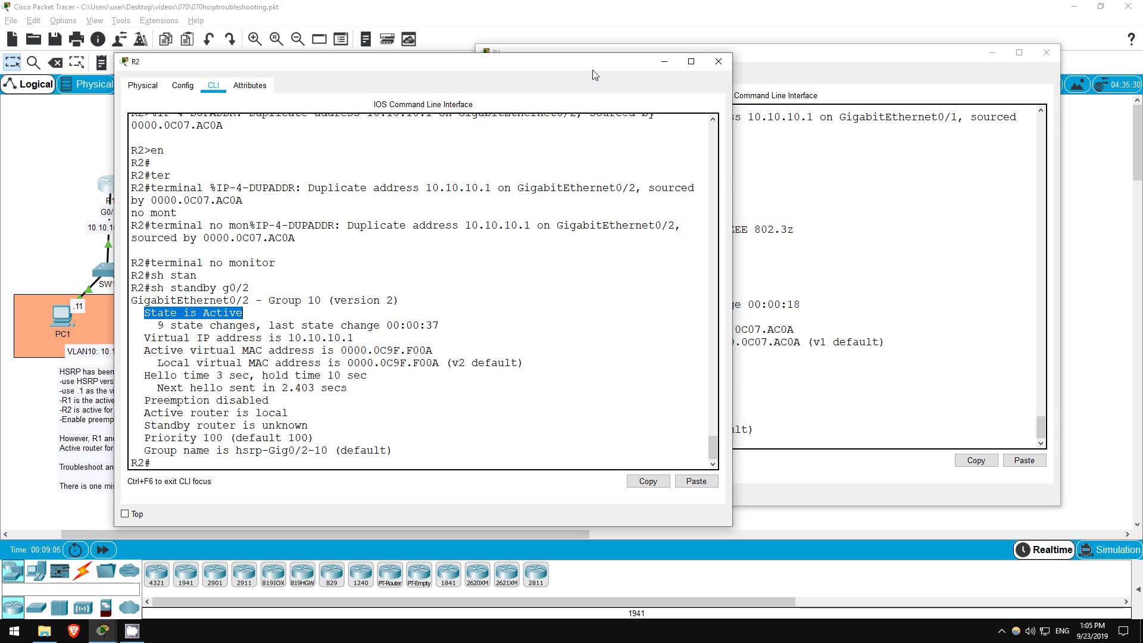
{"action": "left_click_drag", "start_coordinate": [559, 67], "coordinate": [492, 67]}
{"action": "left_click_drag", "start_coordinate": [152, 285], "coordinate": [257, 297]}
{"action": "left_click_drag", "start_coordinate": [736, 58], "coordinate": [818, 60]}
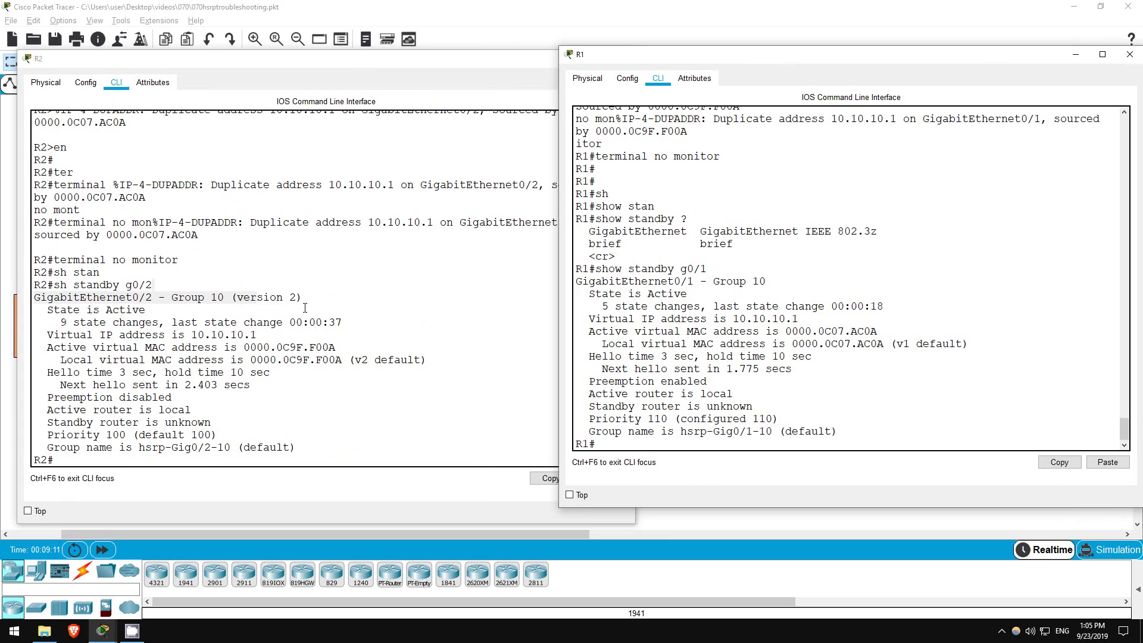
{"action": "left_click_drag", "start_coordinate": [302, 297], "coordinate": [234, 301]}
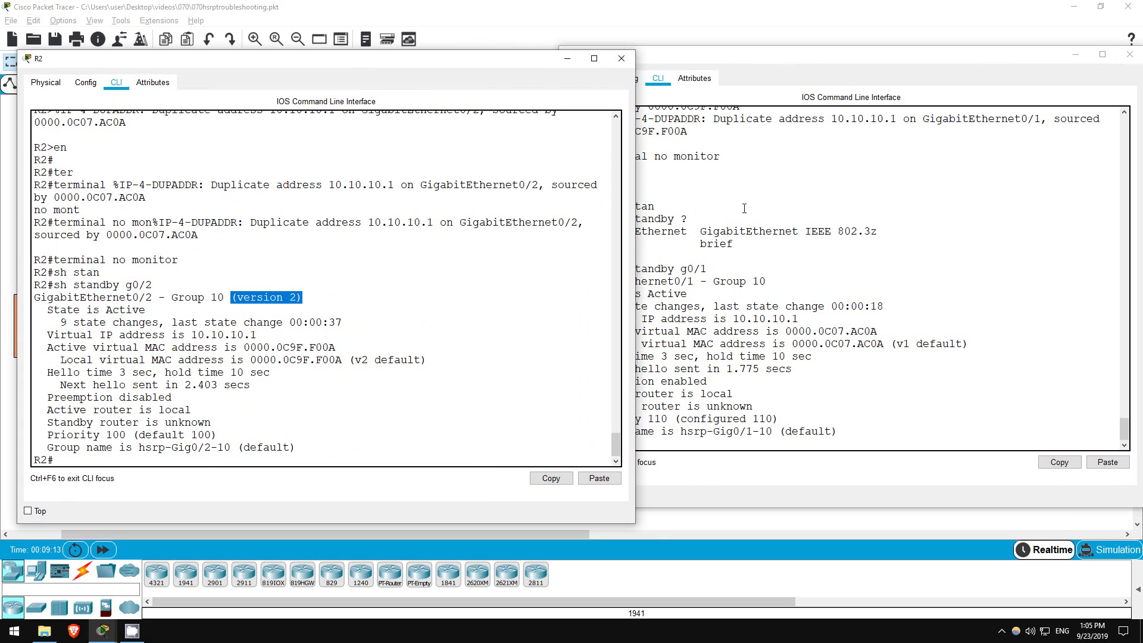
{"action": "left_click_drag", "start_coordinate": [762, 60], "coordinate": [722, 62]}
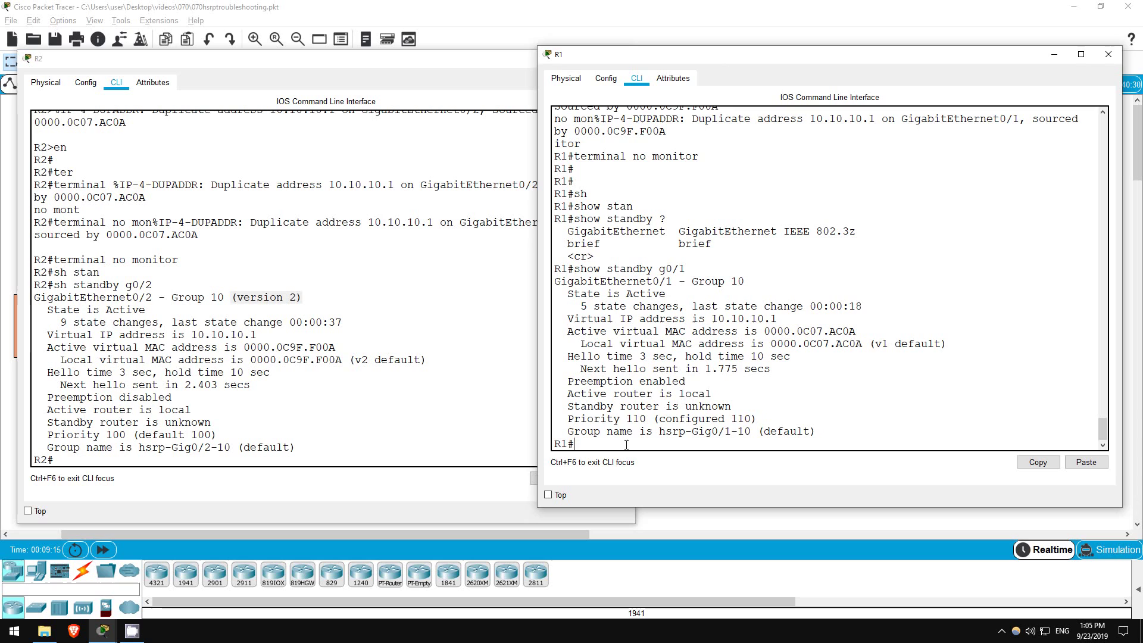
Configure 'standby version 2' on R1's interface G0/1
{"action": "type", "text": "conf t"}
{"action": "key", "text": "Return"}
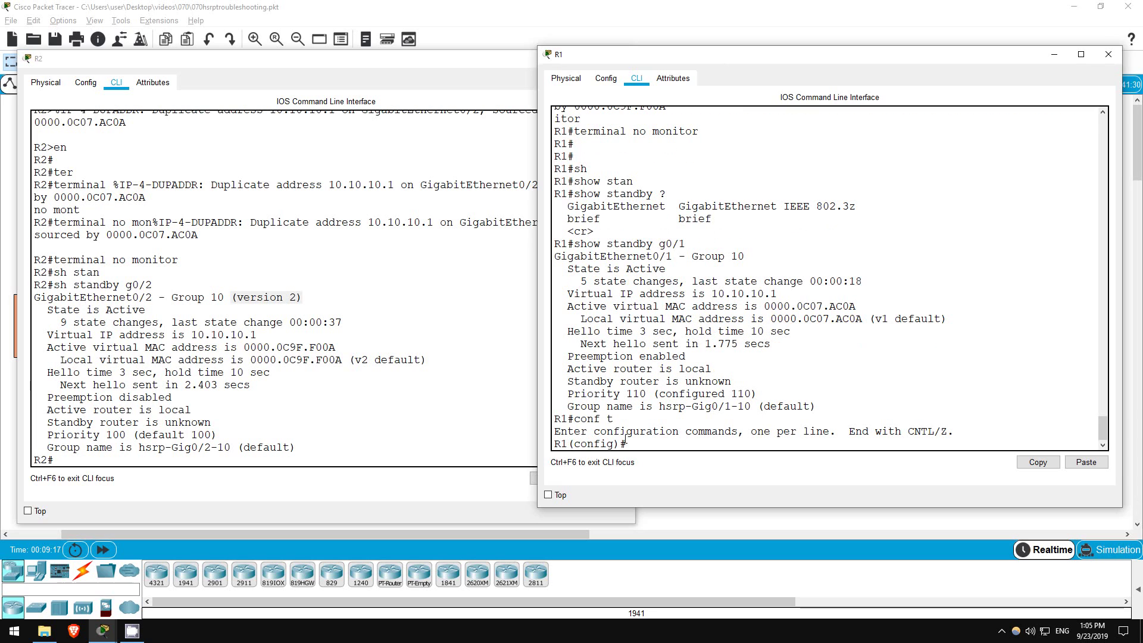
{"action": "type", "text": "itn g0nt g0/1"}
{"action": "key", "text": "Return"}
{"action": "type", "text": "stand"}
{"action": "key", "text": "Tab"}
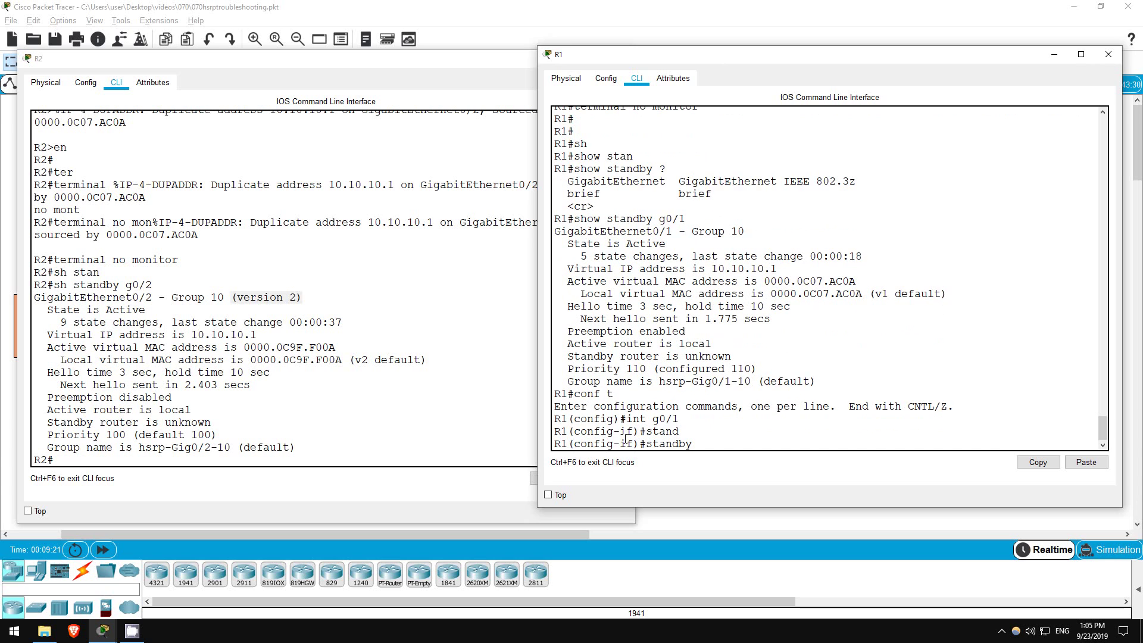
{"action": "type", "text": "ver 2"}
{"action": "key", "text": "Return"}
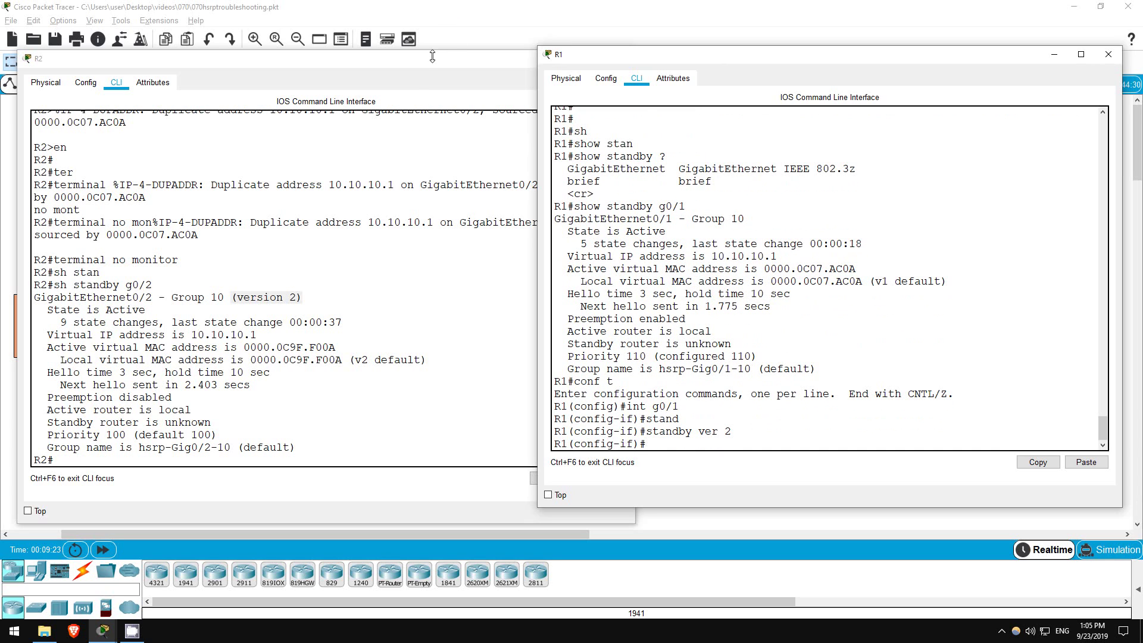
Recheck R2's G0/2 HSRP status, now Standby with 10.10.10.2 Active, and close R2's window
{"action": "left_click_drag", "start_coordinate": [427, 64], "coordinate": [904, 55]}
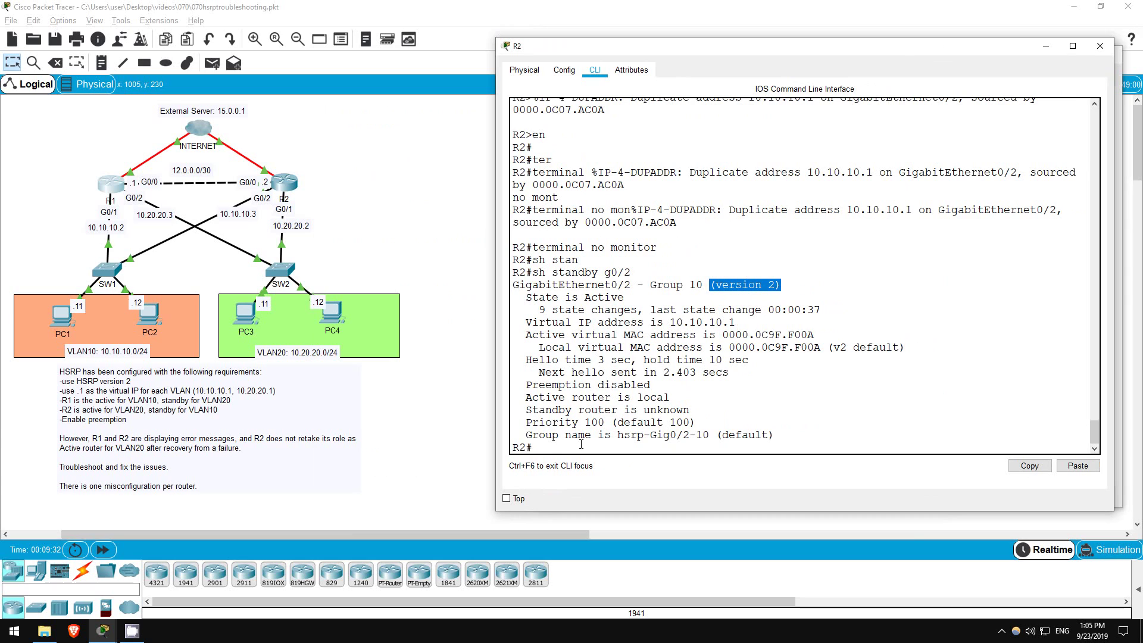
{"action": "left_click", "coordinate": [564, 368]}
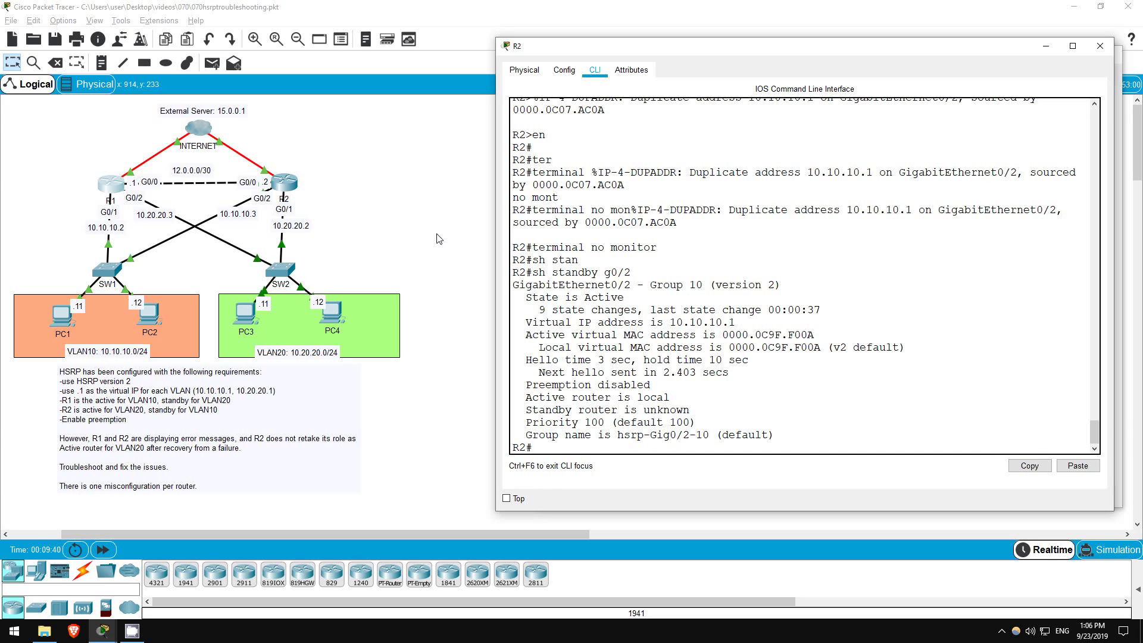
{"action": "key", "text": "Return"}
{"action": "key", "text": "Return"}
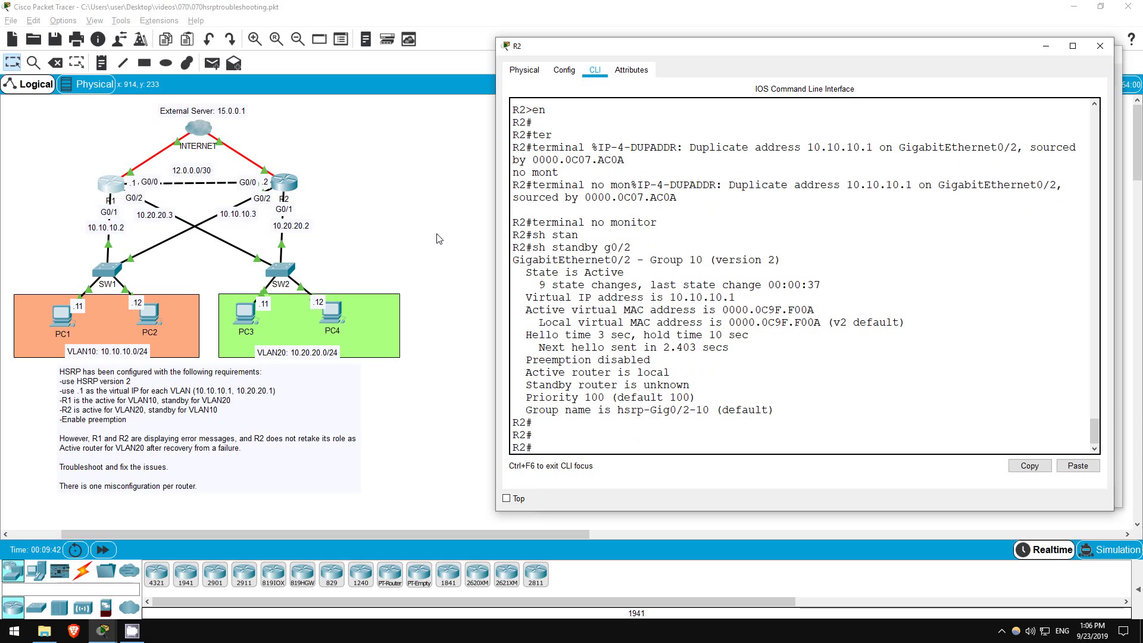
{"action": "key", "text": "Up"}
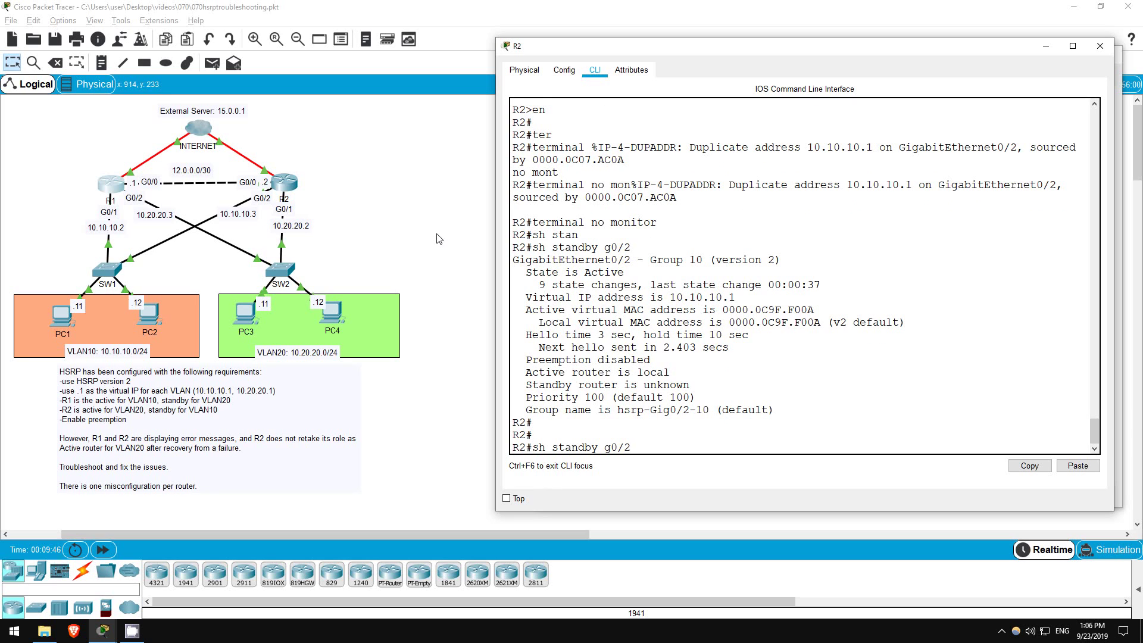
{"action": "key", "text": "Return"}
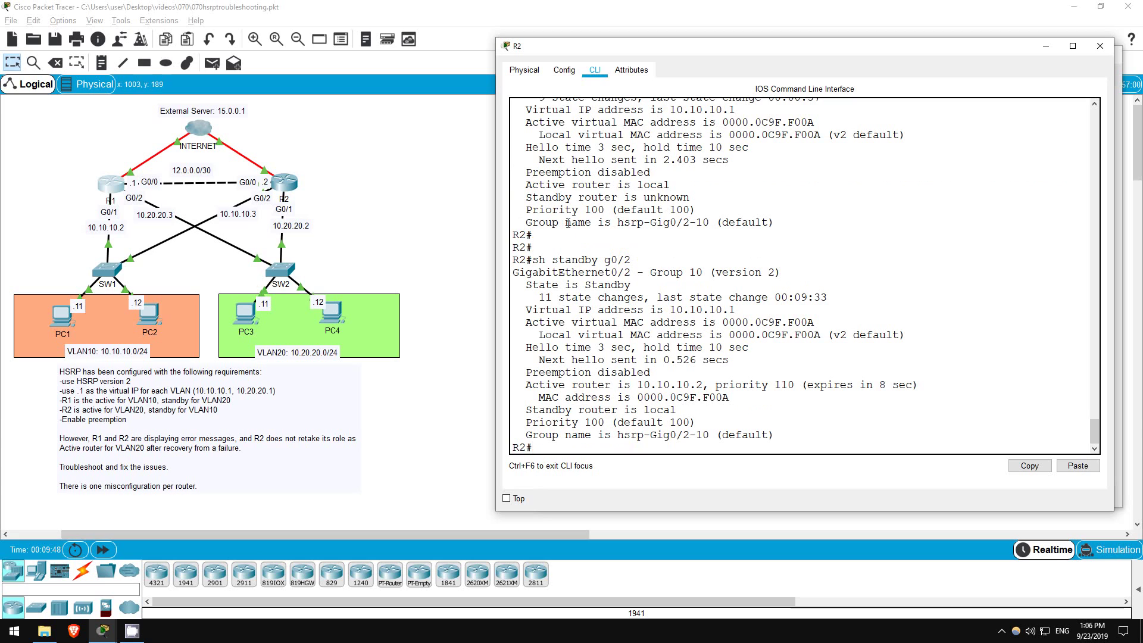
{"action": "left_click_drag", "start_coordinate": [526, 285], "coordinate": [631, 286]}
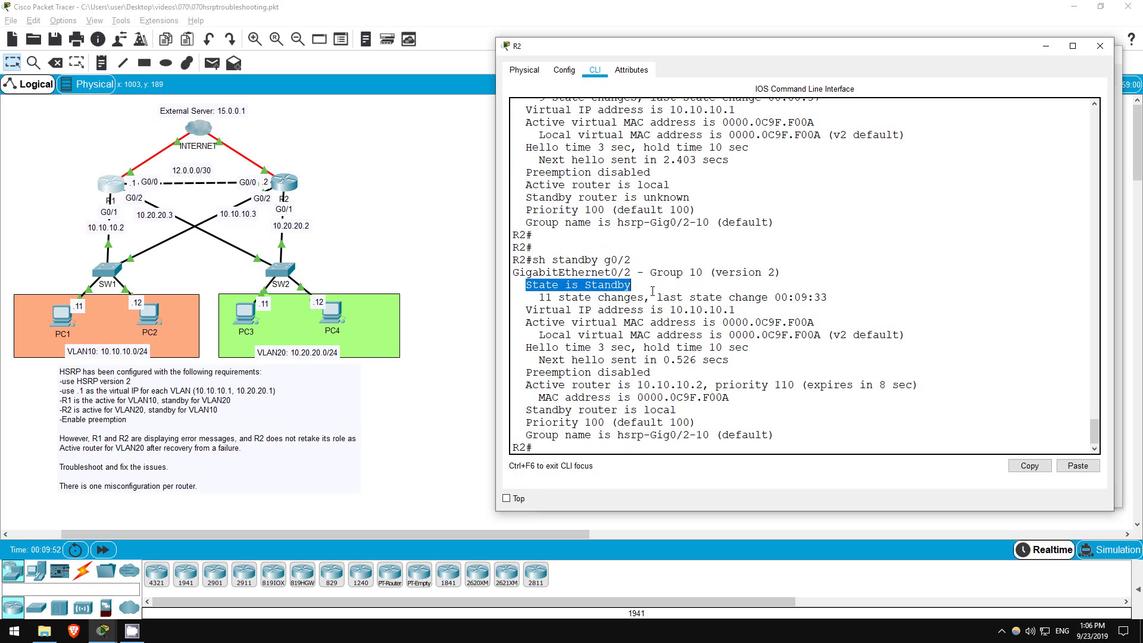
{"action": "left_click", "coordinate": [652, 290]}
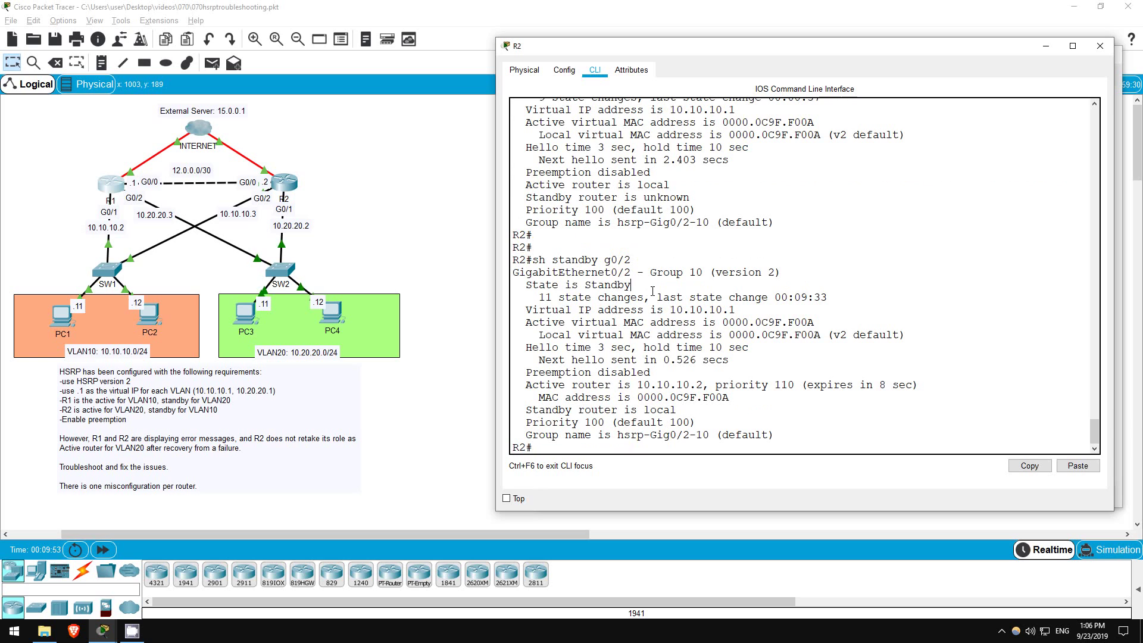
{"action": "left_click", "coordinate": [407, 279]}
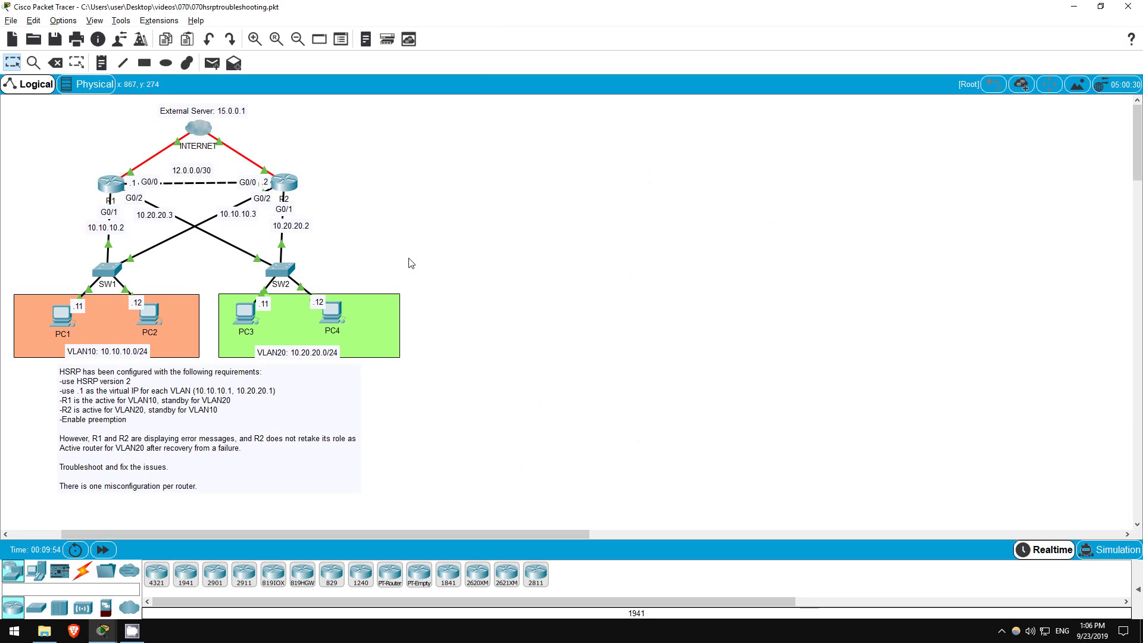
Run tracert 15.0.0.1 from PC1 and confirm 10.10.10.2 is the first hop
{"action": "left_click", "coordinate": [66, 319]}
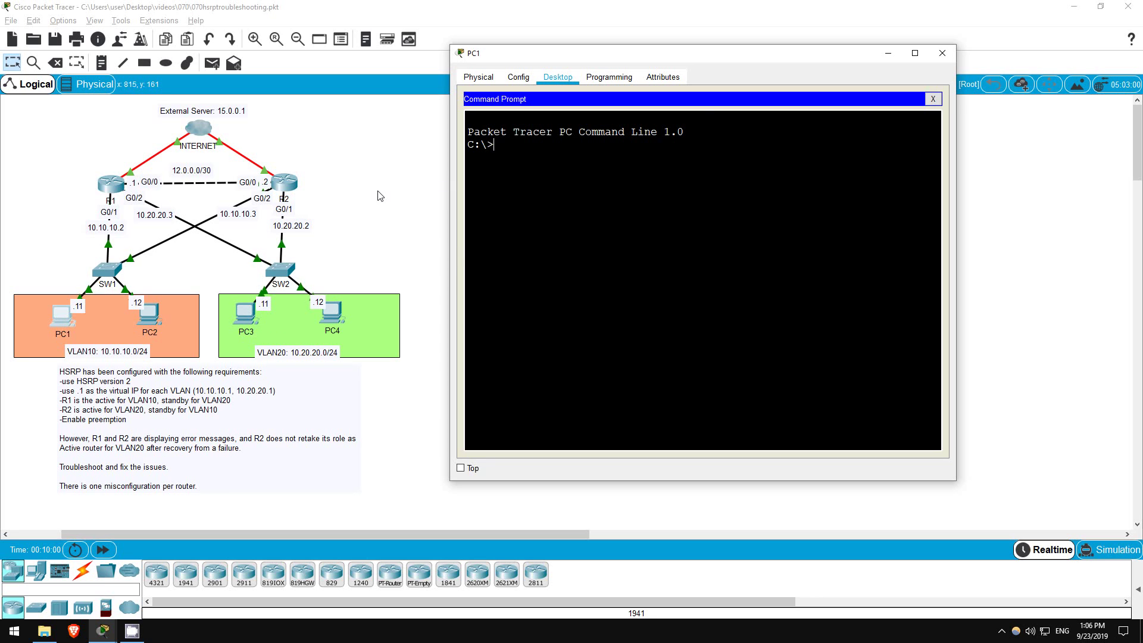
{"action": "type", "text": "tracert 15.0.0.1"}
{"action": "key", "text": "Return"}
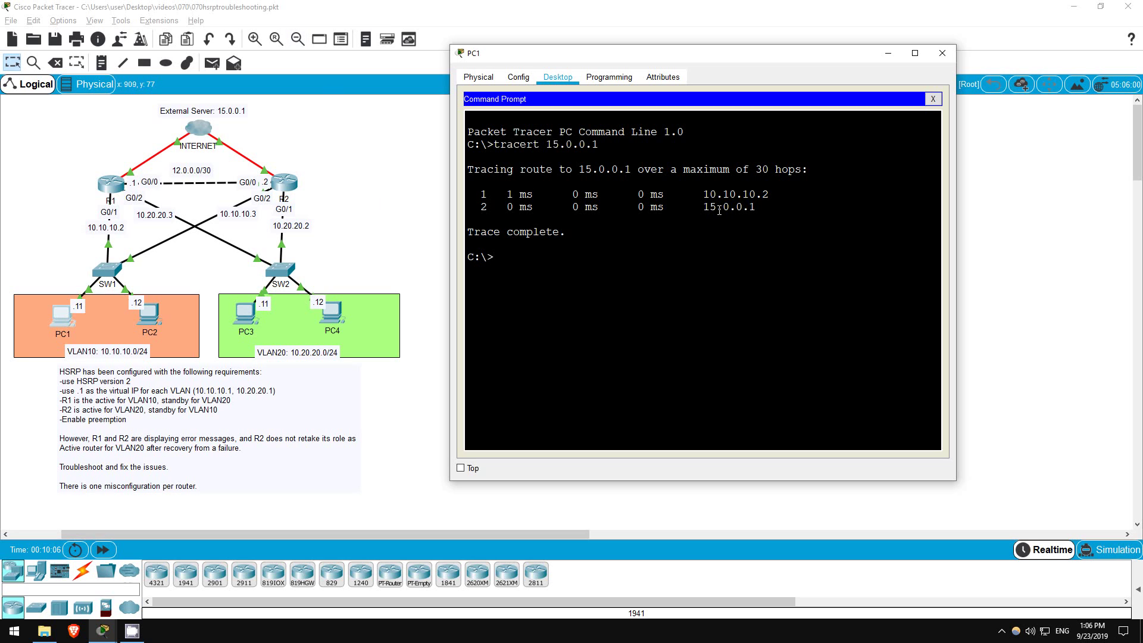
{"action": "left_click_drag", "start_coordinate": [703, 194], "coordinate": [799, 195]}
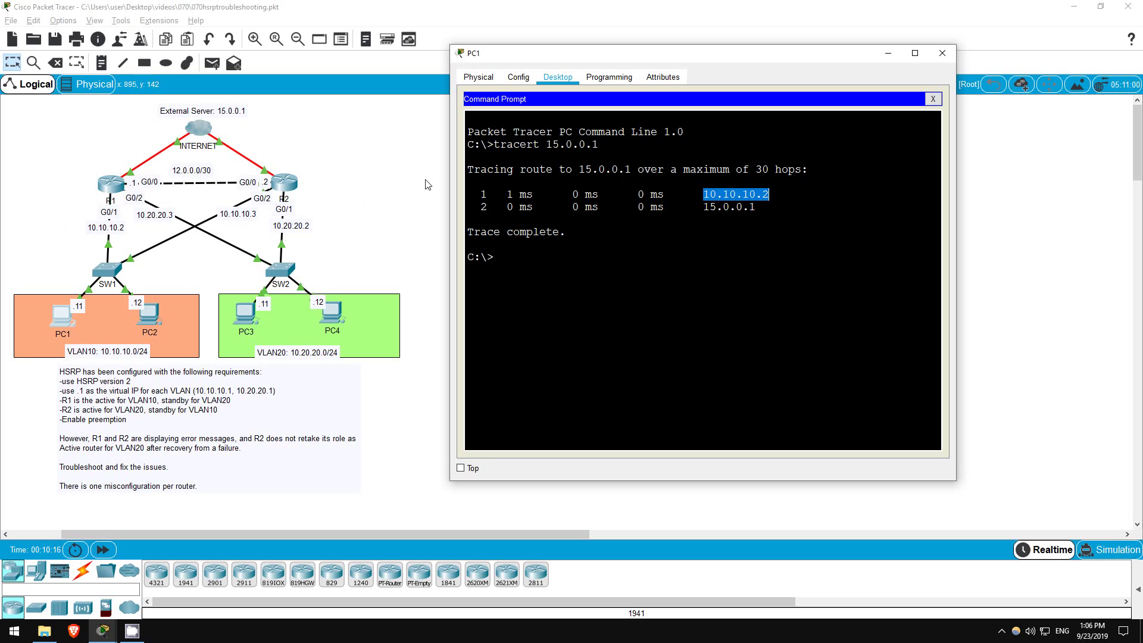
Exit configuration mode on R1 and restore console logging with terminal monitor
{"action": "key", "text": "alt+F4"}
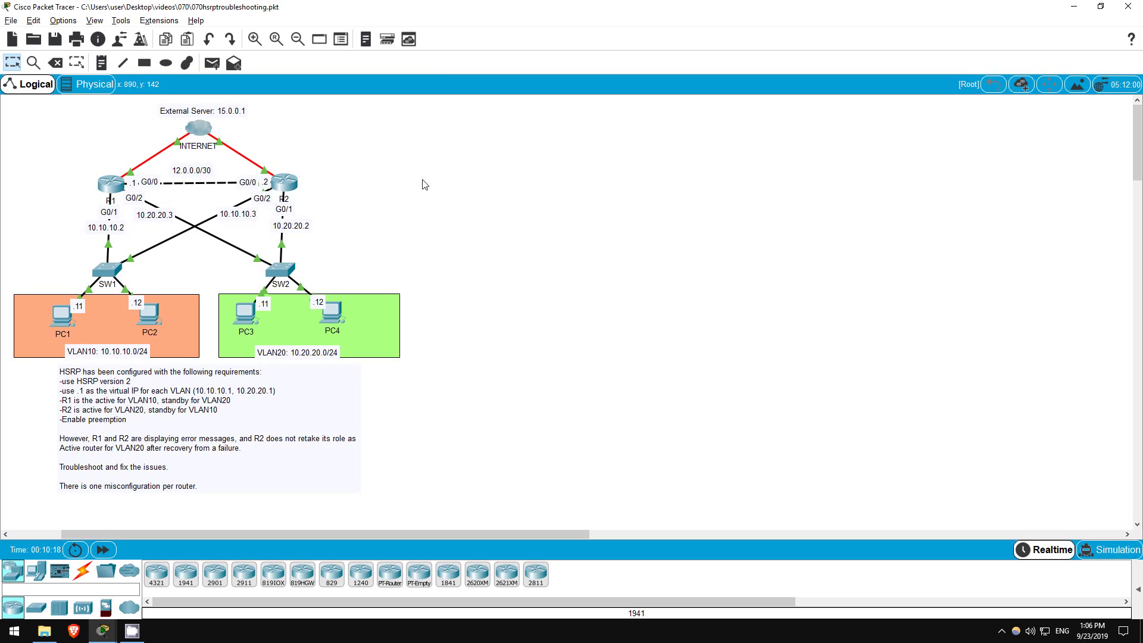
{"action": "left_click", "coordinate": [108, 183]}
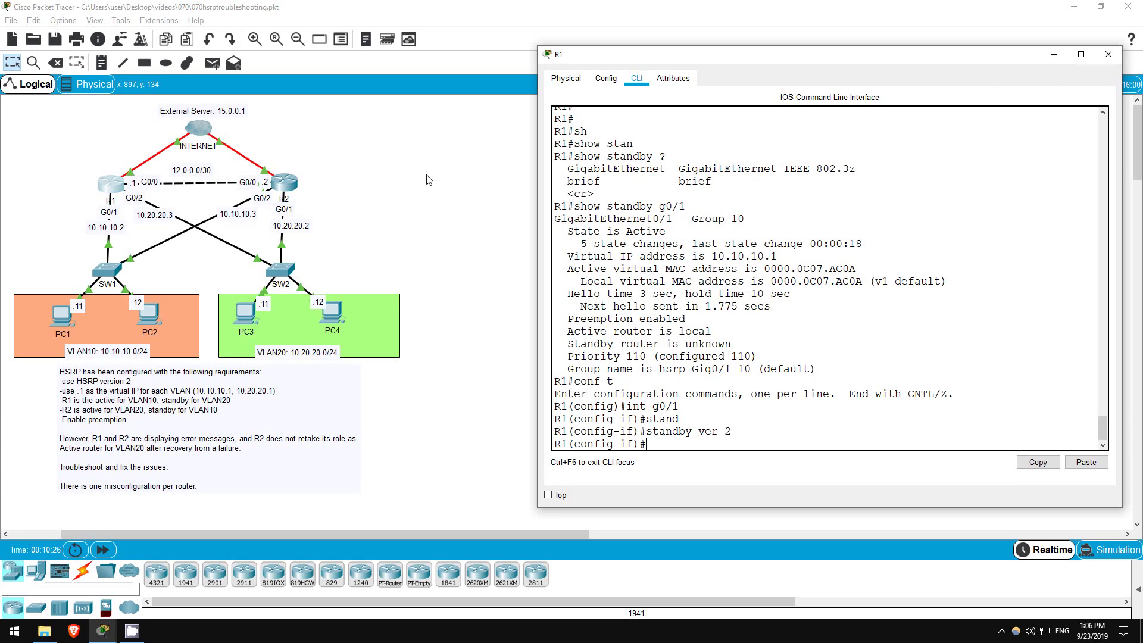
{"action": "key", "text": "Return"}
{"action": "key", "text": "Return"}
{"action": "type", "text": "end"}
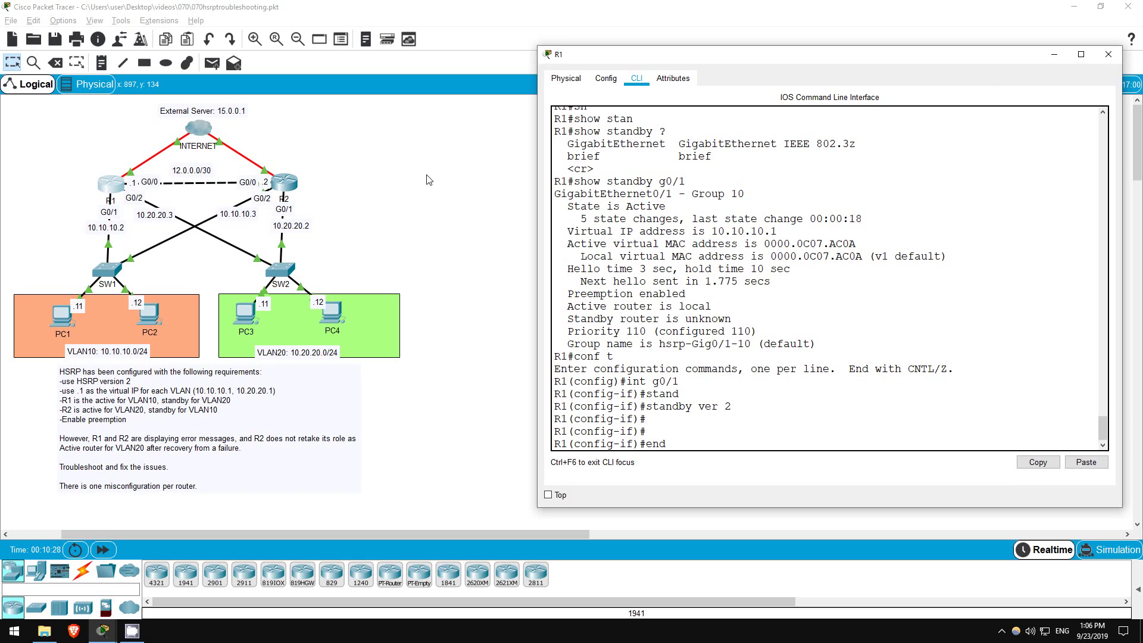
{"action": "key", "text": "Return"}
{"action": "key", "text": "Return"}
{"action": "key", "text": "Return"}
{"action": "type", "text": "ter"}
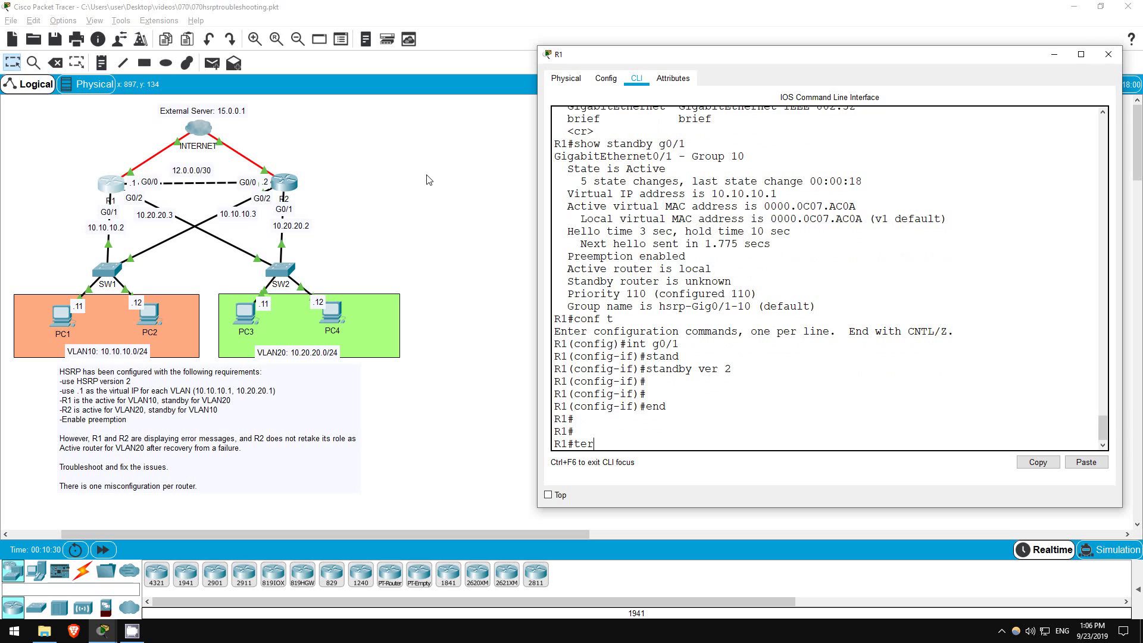
{"action": "key", "text": "Tab"}
{"action": "type", "text": "mon"}
{"action": "key", "text": "Tab"}
{"action": "key", "text": "Return"}
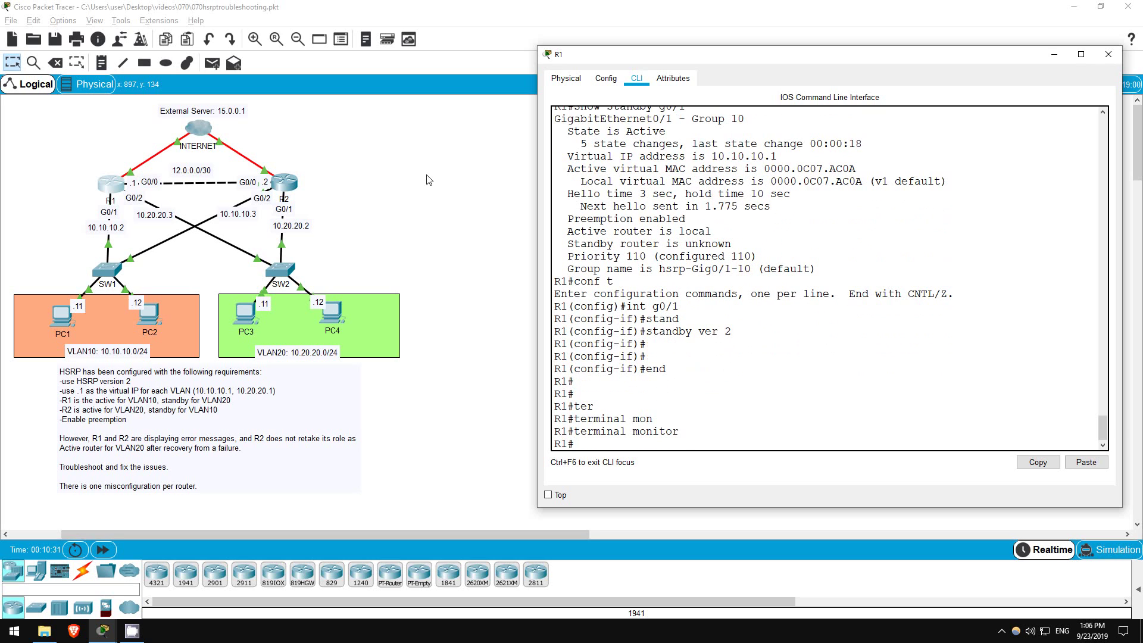
{"action": "left_click", "coordinate": [423, 182]}
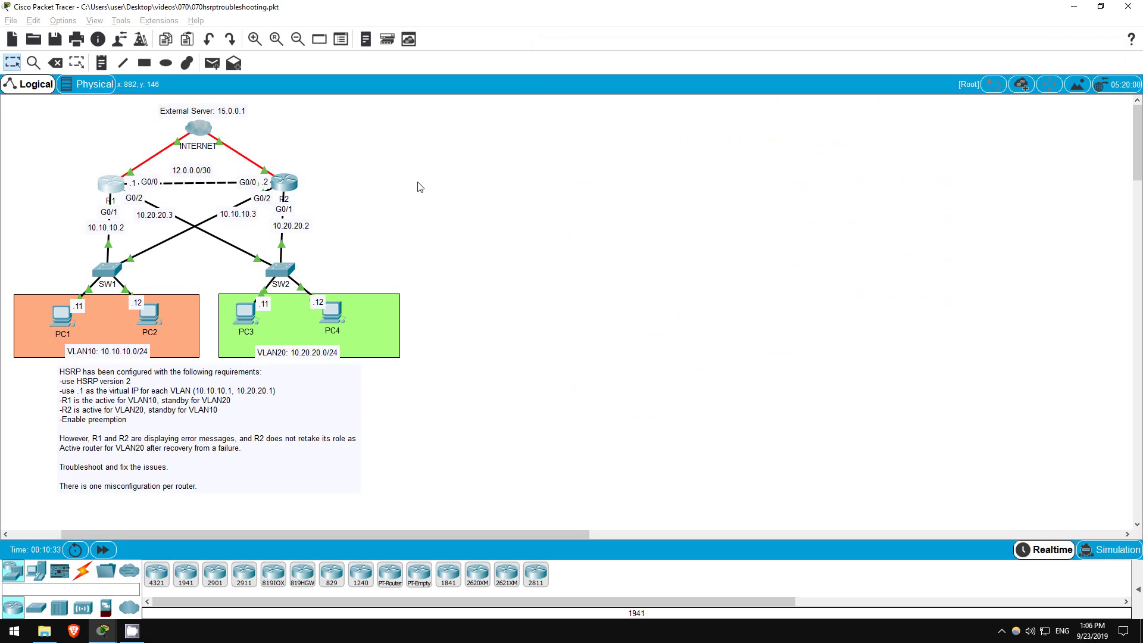
Enable terminal monitor on R2's console
{"action": "left_click", "coordinate": [284, 181]}
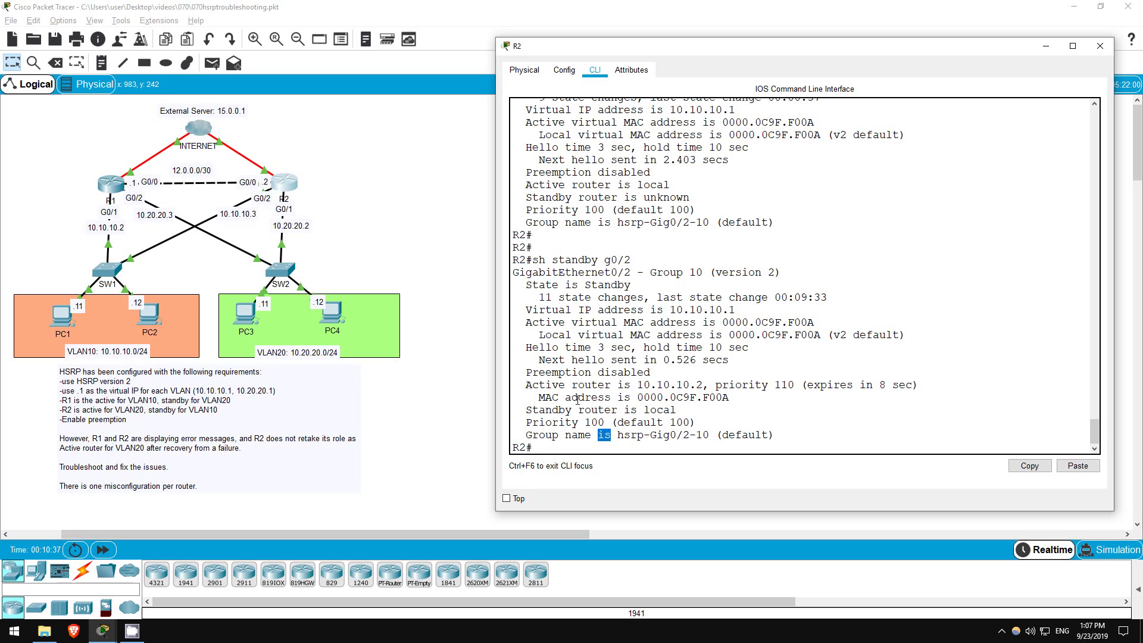
{"action": "key", "text": "Return"}
{"action": "key", "text": "Return"}
{"action": "key", "text": "Return"}
{"action": "key", "text": "Return"}
{"action": "type", "text": "term"}
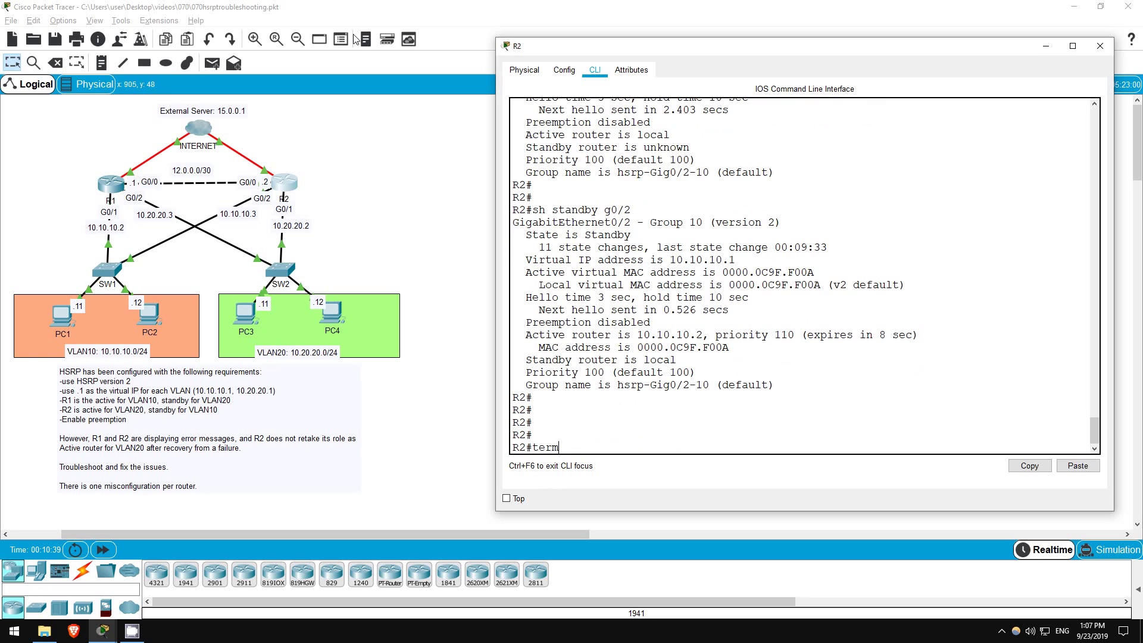
{"action": "key", "text": "Tab"}
{"action": "type", "text": "mon"}
{"action": "key", "text": "Tab"}
{"action": "key", "text": "Return"}
{"action": "key", "text": "Return"}
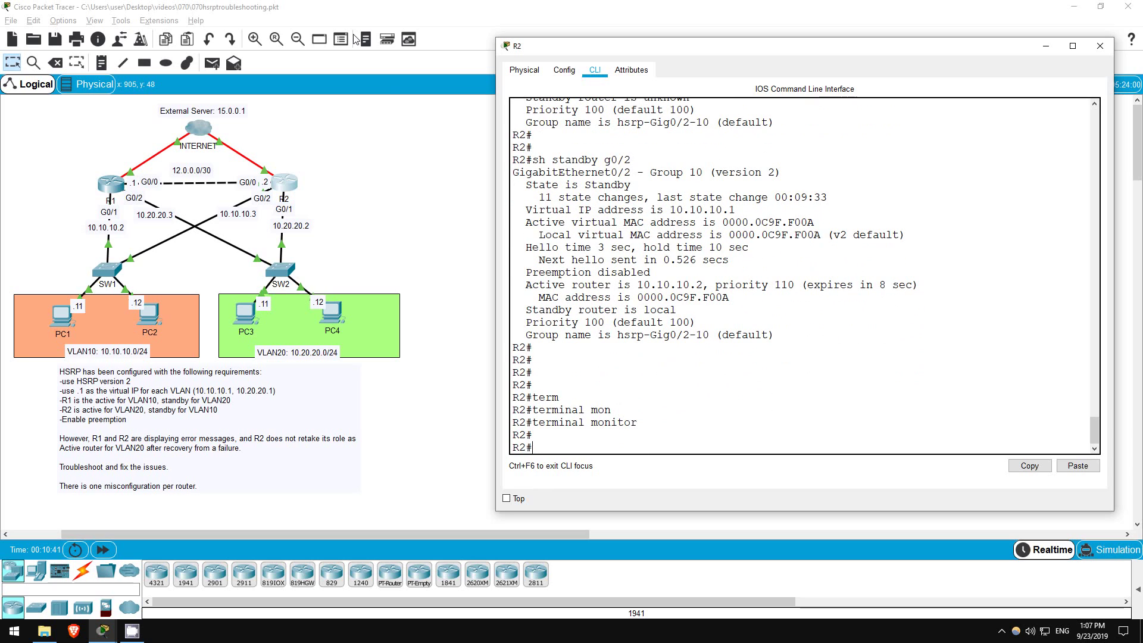
Run 'sh standby g0/1' on R2: Group 20 Active, preemption disabled, priority 100
{"action": "left_click", "coordinate": [458, 219]}
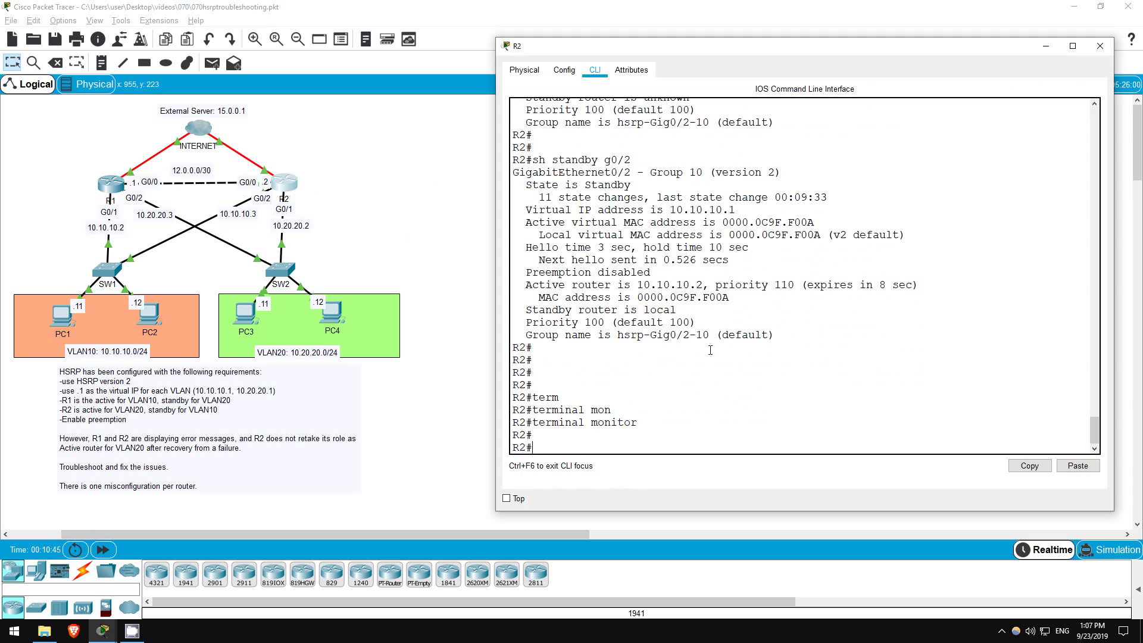
{"action": "type", "text": "sh standb"}
{"action": "key", "text": "Tab"}
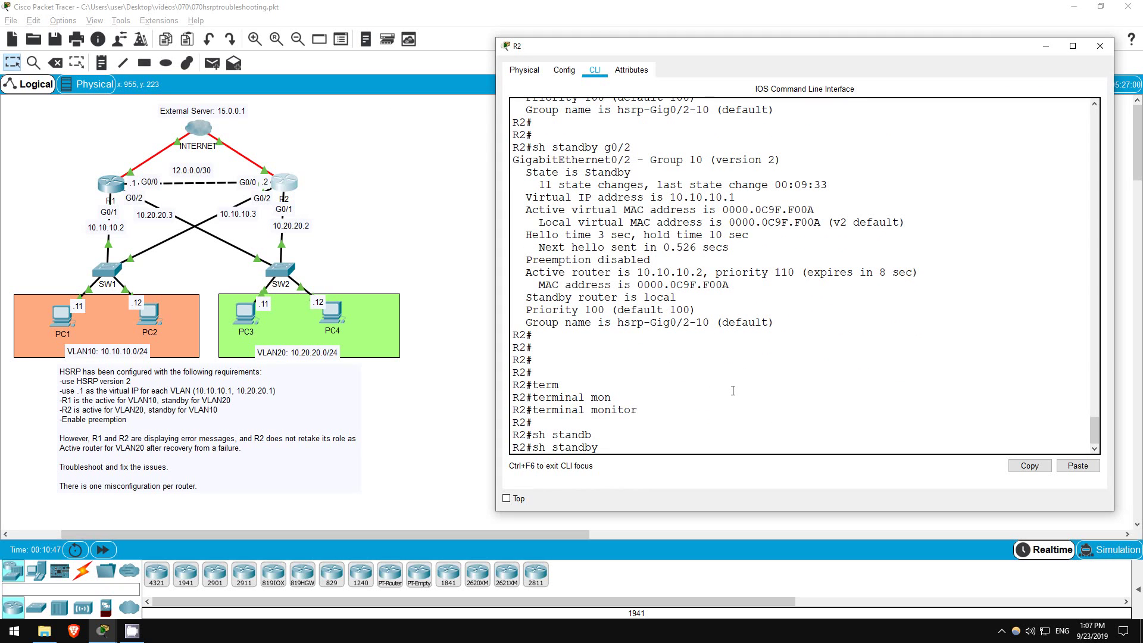
{"action": "type", "text": "g0/1"}
{"action": "key", "text": "Return"}
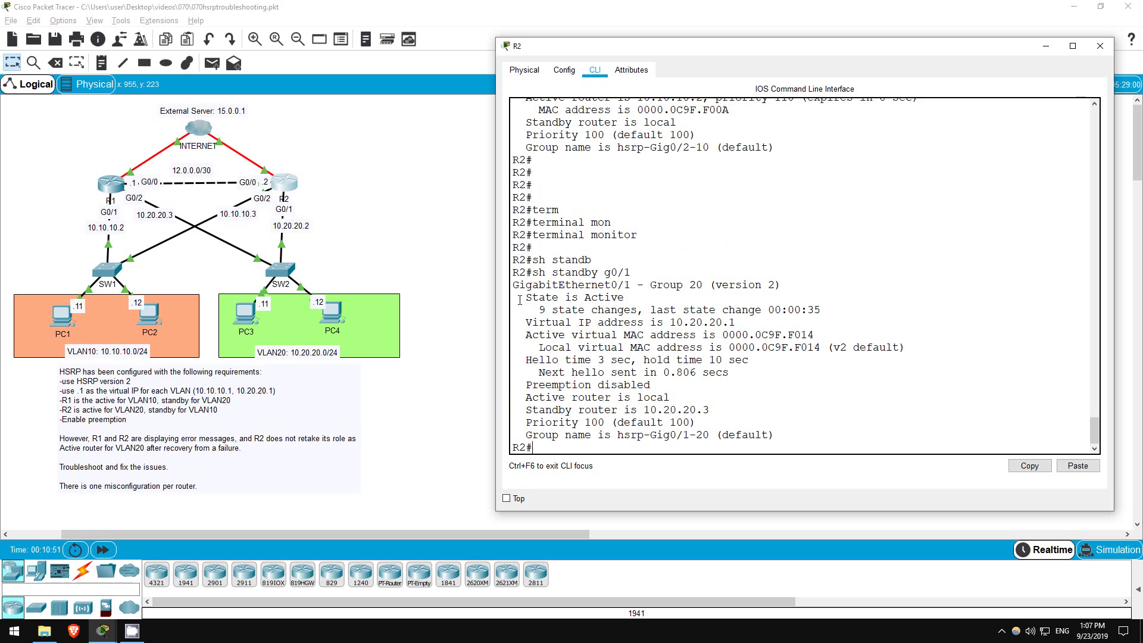
{"action": "left_click_drag", "start_coordinate": [519, 298], "coordinate": [645, 297]}
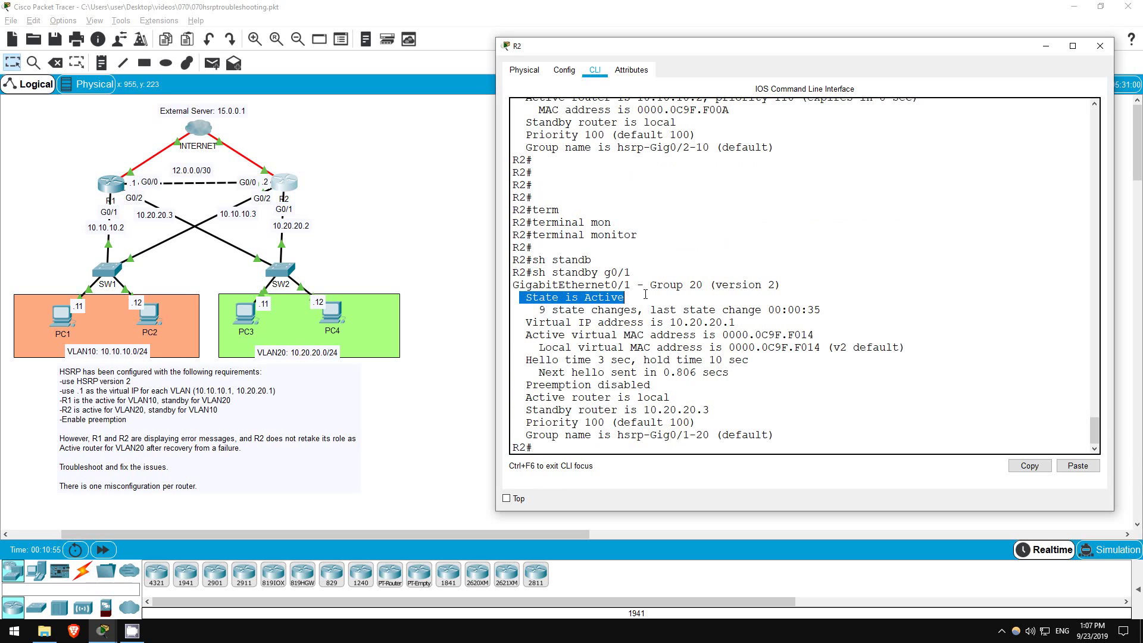
{"action": "left_click", "coordinate": [648, 292]}
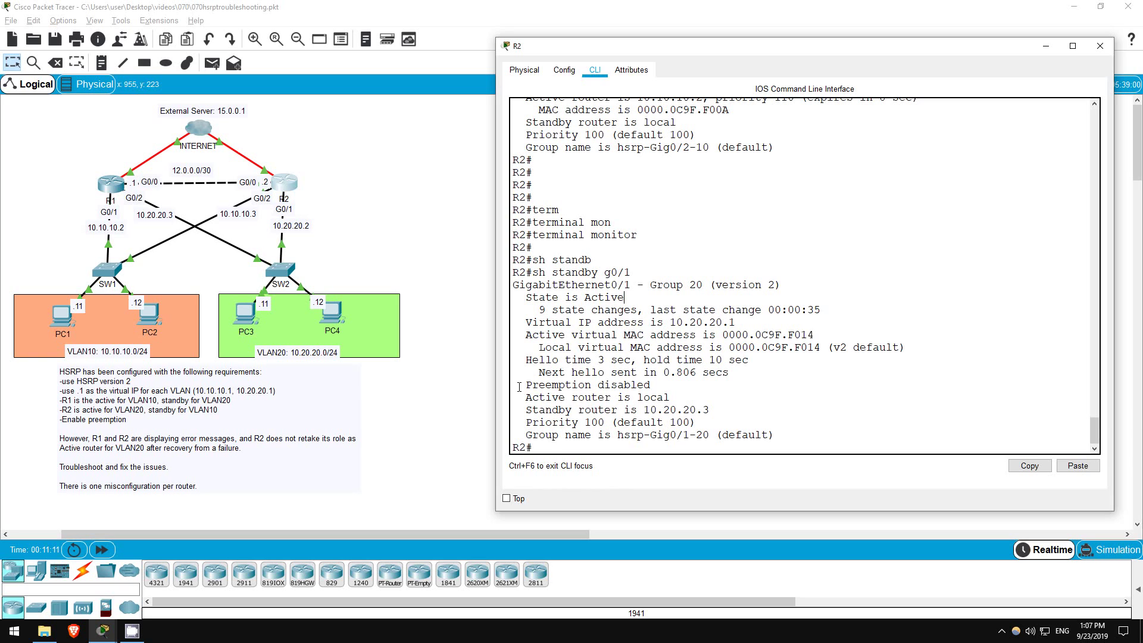
{"action": "left_click_drag", "start_coordinate": [519, 386], "coordinate": [651, 385]}
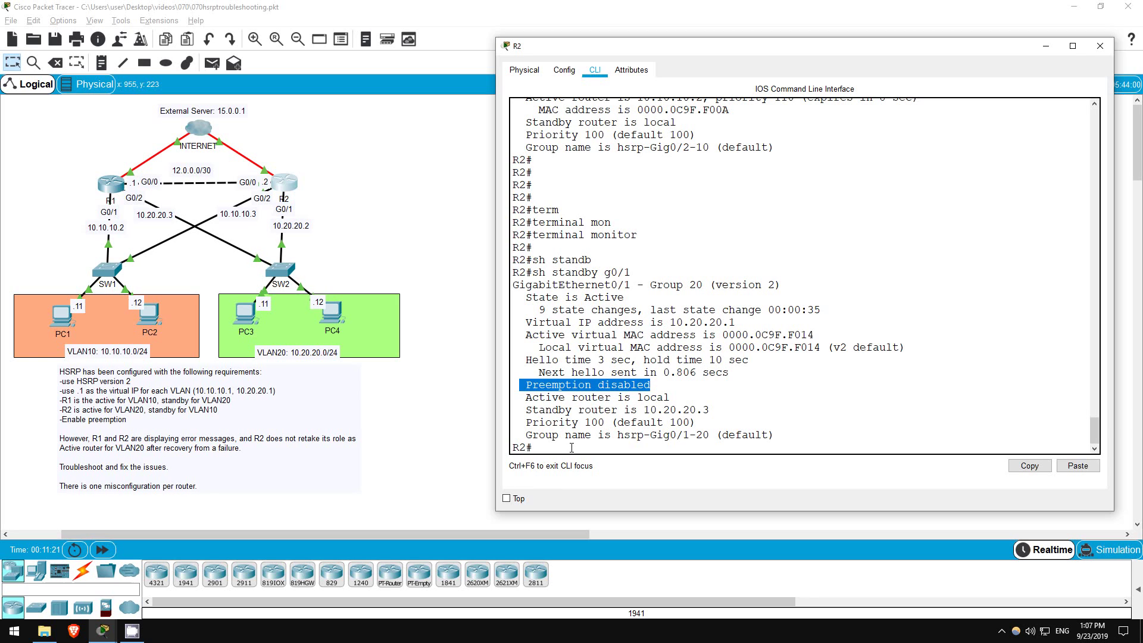
{"action": "left_click", "coordinate": [571, 447]}
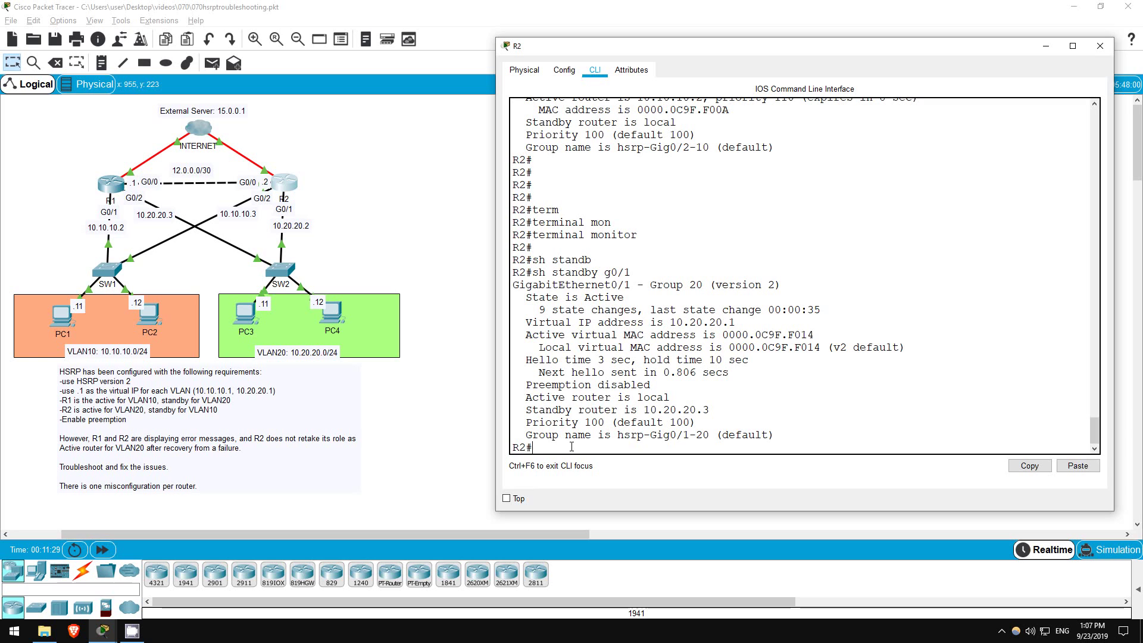
Configure 'standby 20 preempt' on R2's interface G0/1
{"action": "type", "text": "conf t"}
{"action": "key", "text": "Return"}
{"action": "type", "text": "int g0/1"}
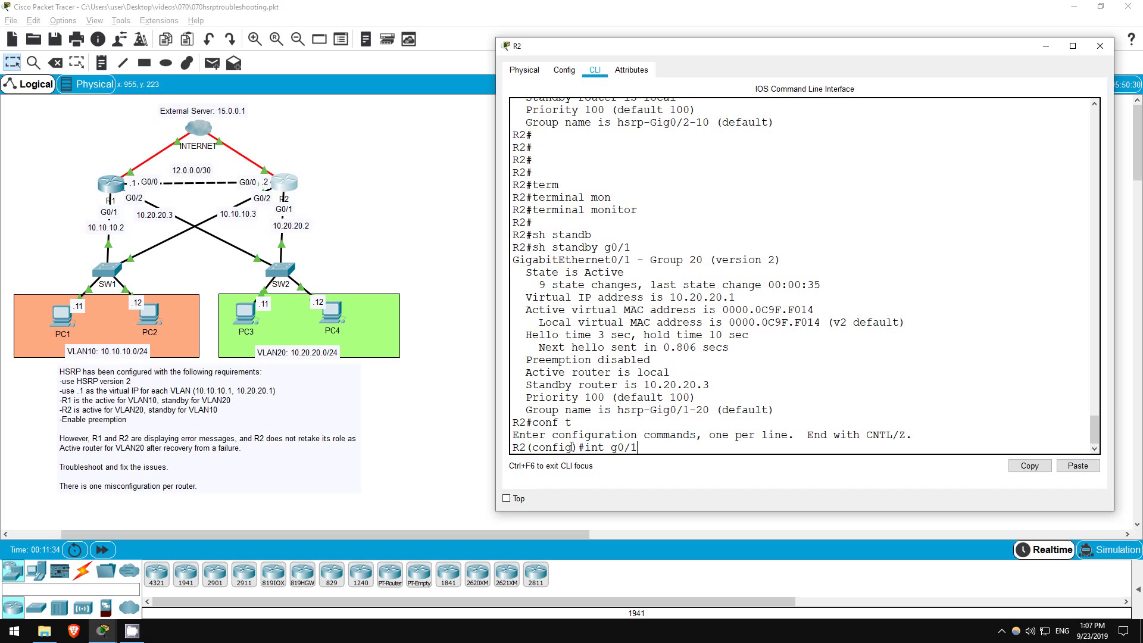
{"action": "key", "text": "Return"}
{"action": "type", "text": "standb"}
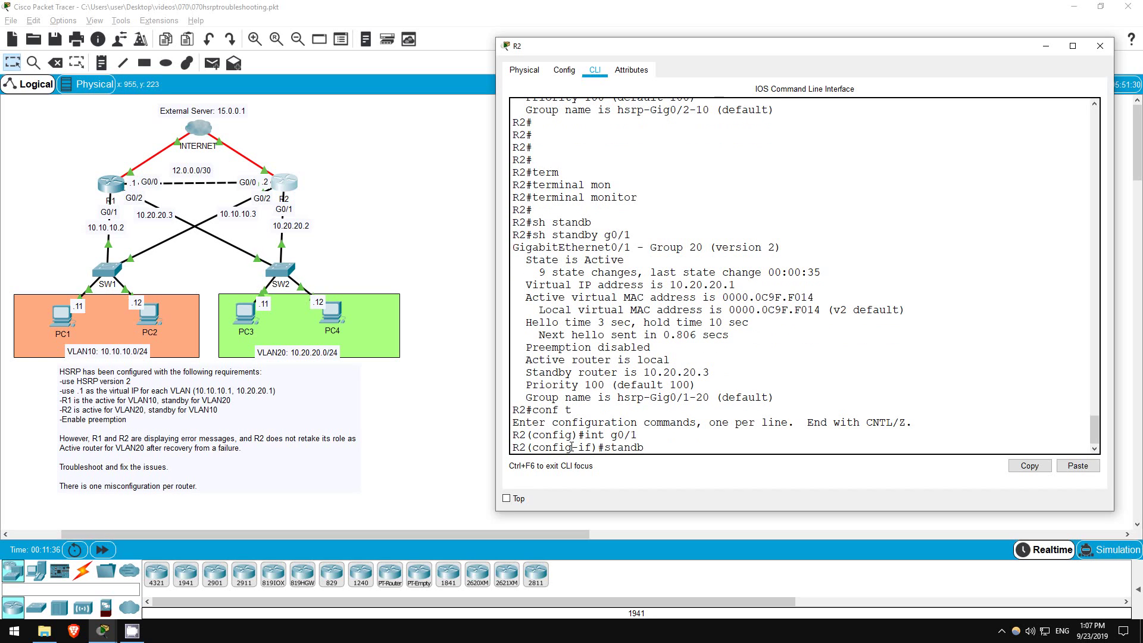
{"action": "key", "text": "Tab"}
{"action": "type", "text": "20 pre"}
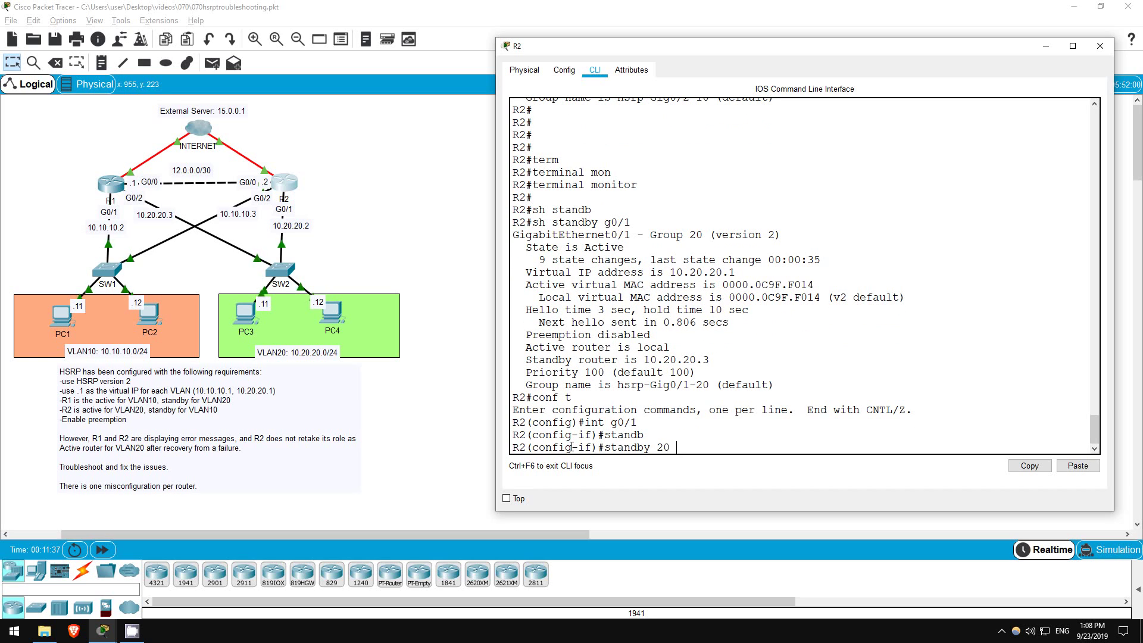
{"action": "key", "text": "Tab"}
{"action": "key", "text": "Return"}
Verify with 'do sh standby g0/1' that R2's group 20 shows Preemption enabled
{"action": "key", "text": "Return"}
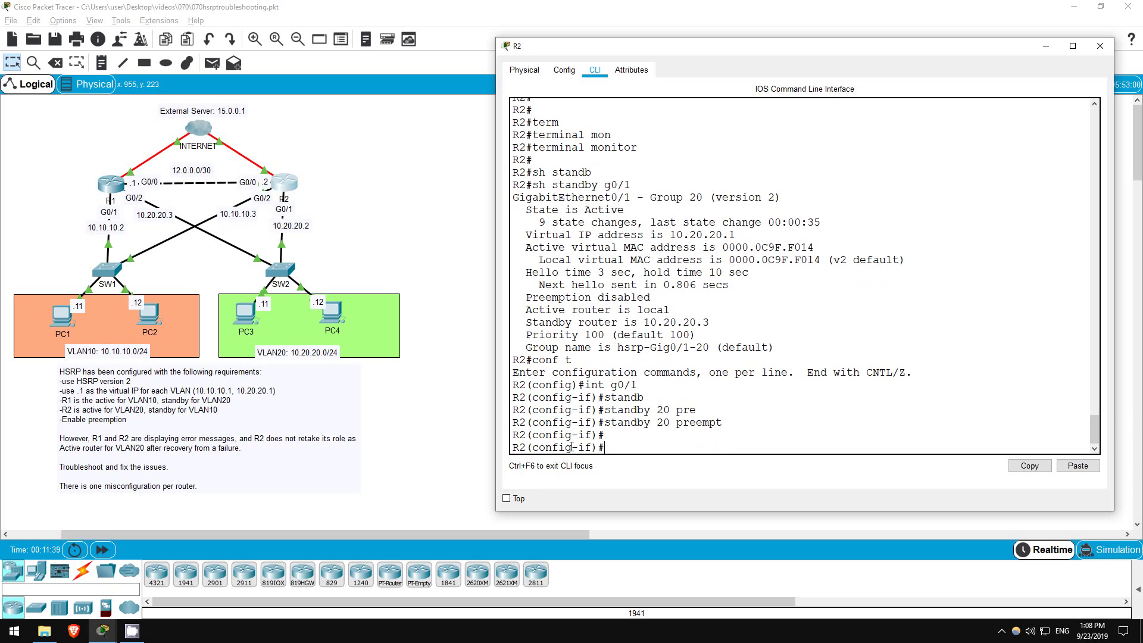
{"action": "type", "text": "do sh standby g0/1"}
{"action": "key", "text": "Return"}
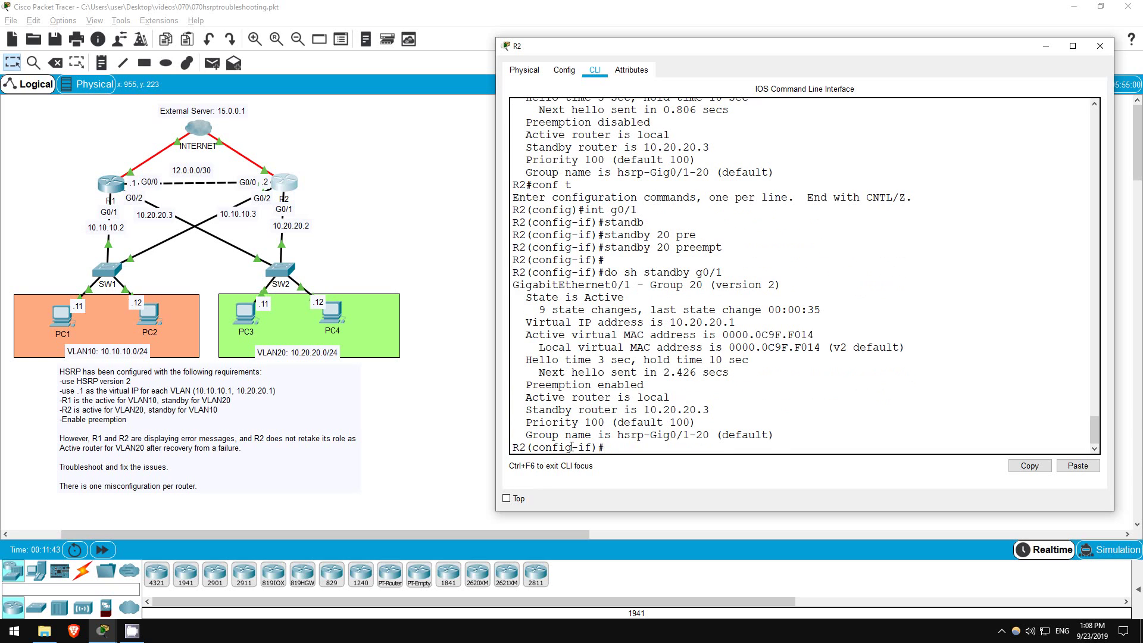
{"action": "left_click_drag", "start_coordinate": [525, 384], "coordinate": [664, 380]}
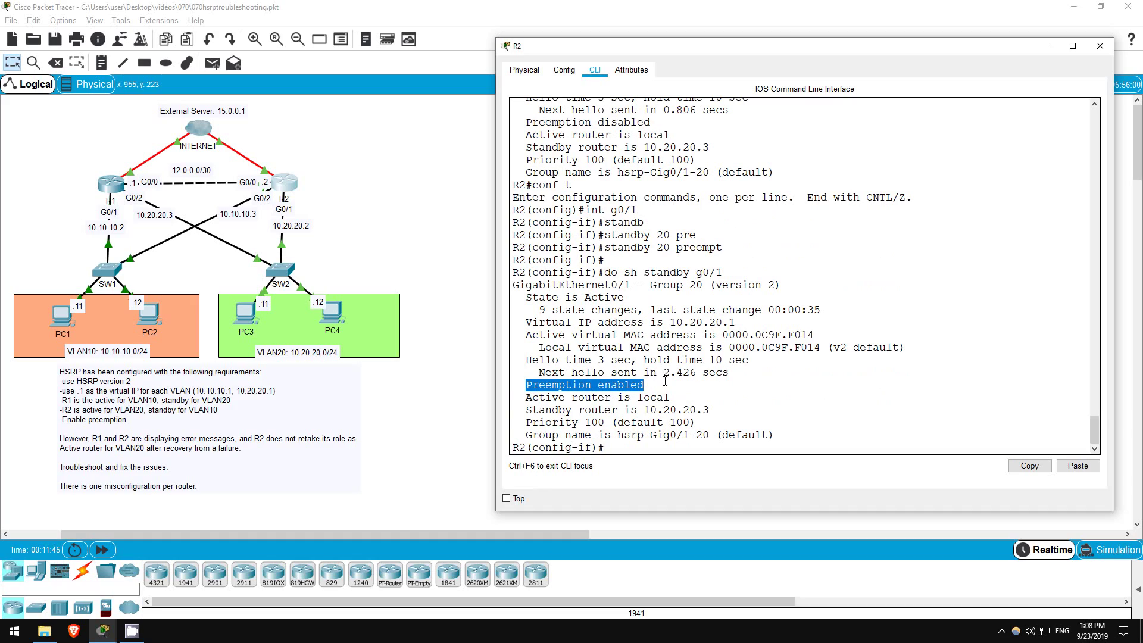